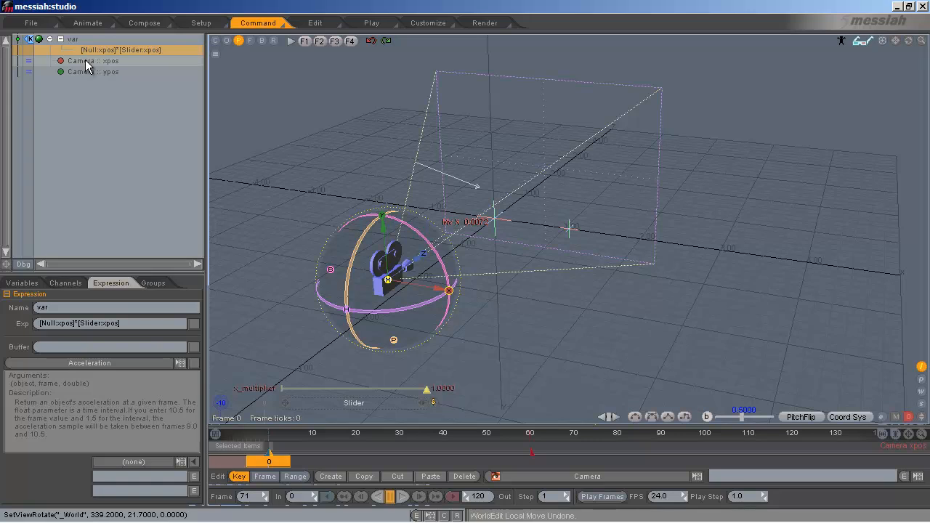
Step: Switch the var expression from replacing to adding to the Camera's xpos and ypos channels
drag(418, 263, 464, 262)
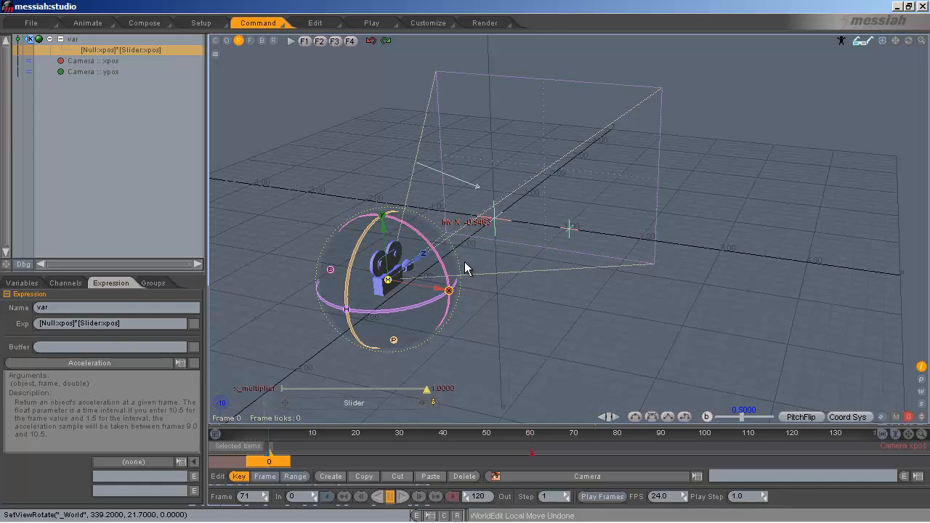
click(30, 63)
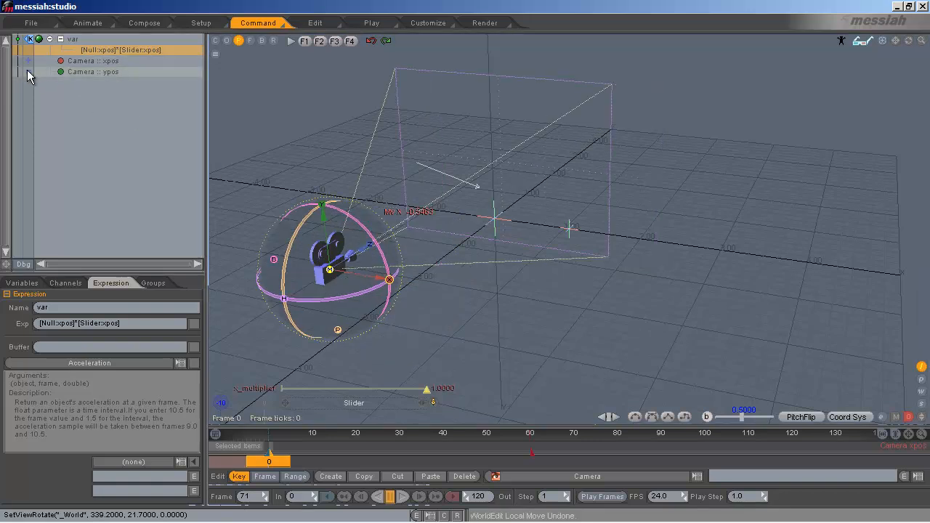
click(29, 72)
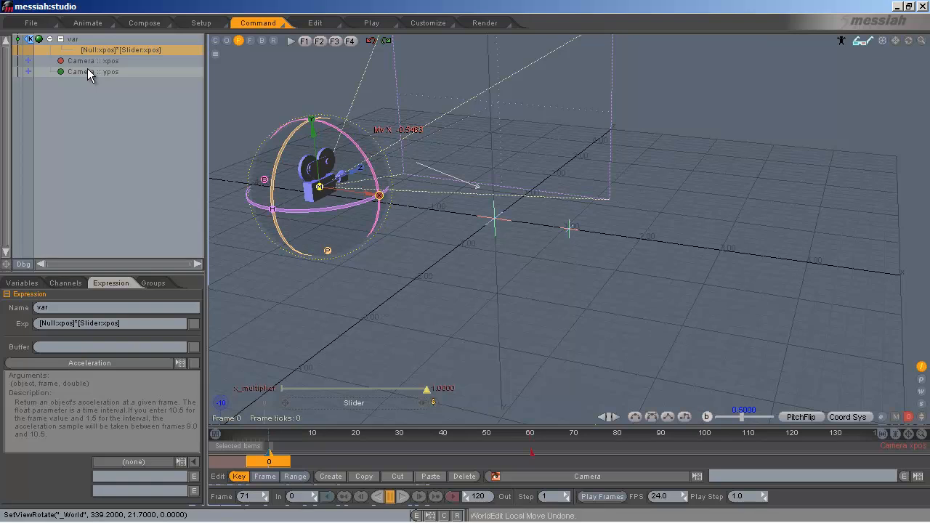
Step: Test the additive expression by moving the camera along X and Y and the null along X
drag(372, 197, 513, 220)
drag(478, 155, 465, 267)
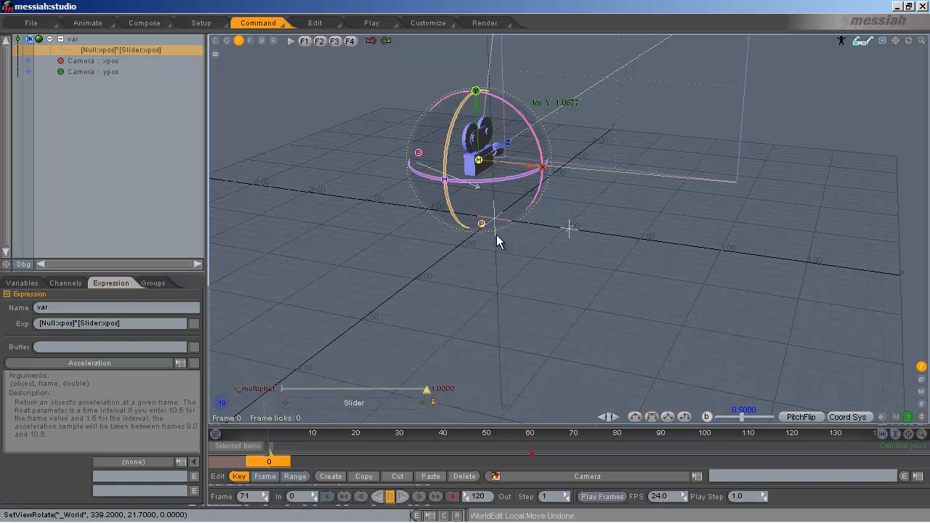
click(572, 233)
drag(606, 240, 464, 262)
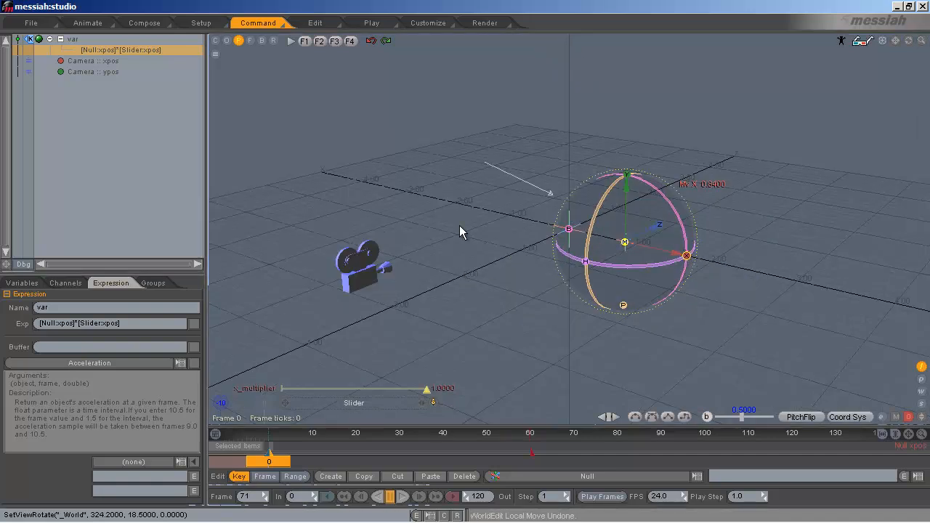
Step: Move the null along X to about 1.06
alt+drag(459, 225, 491, 294)
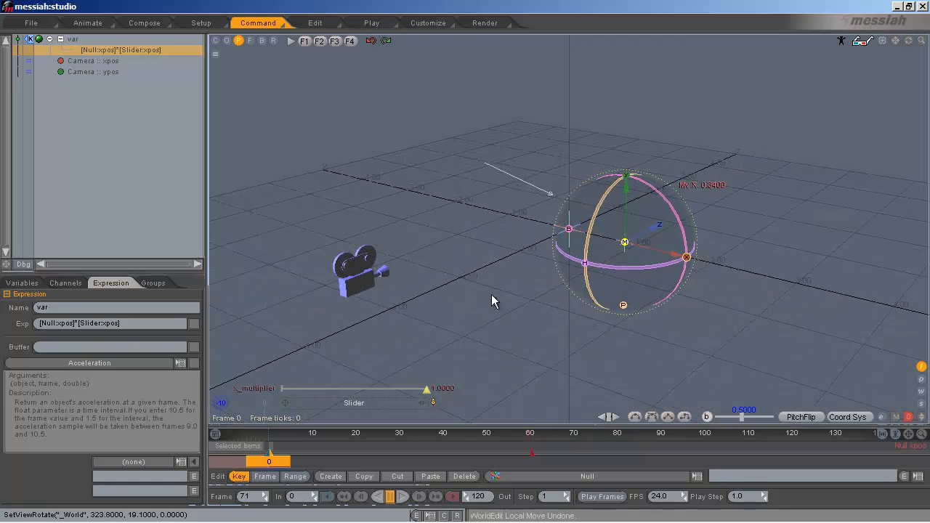
mouse_move(673, 257)
mouse_down()
mouse_move(711, 265)
mouse_move(691, 261)
mouse_up()
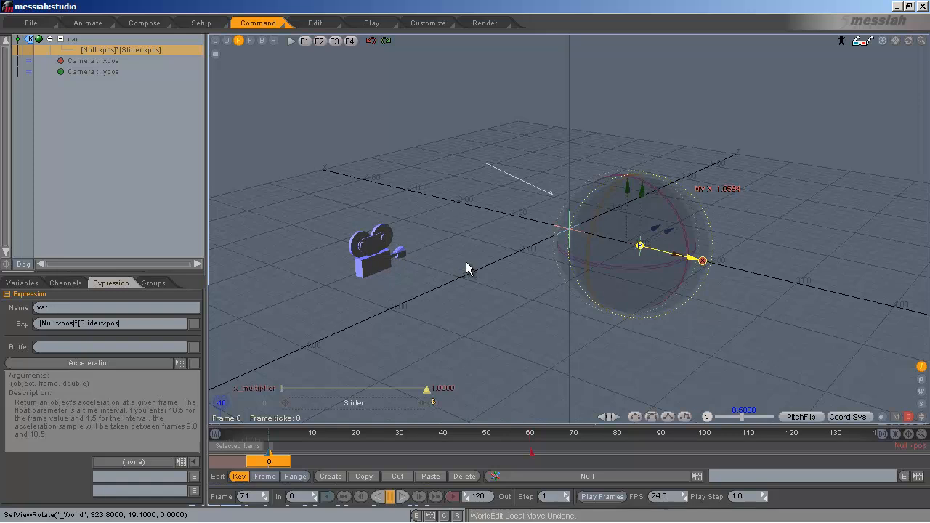
key(y)
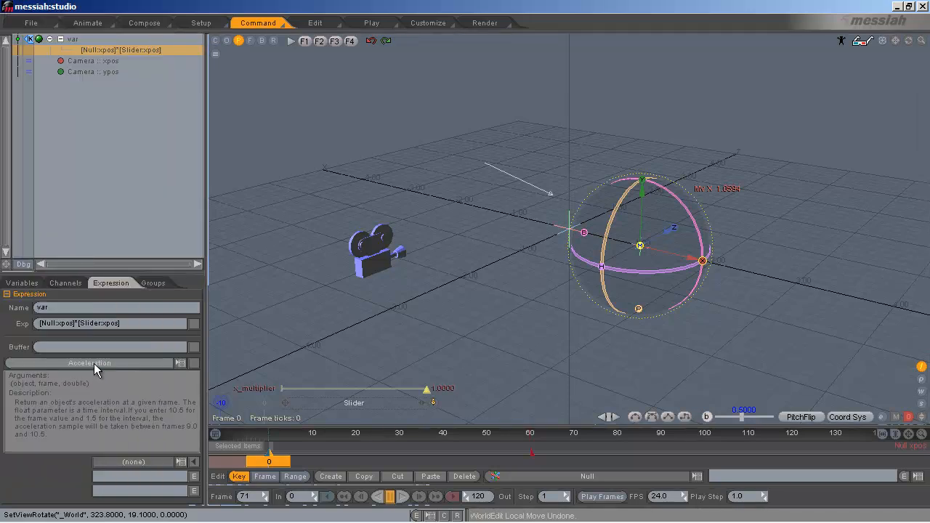
click(263, 25)
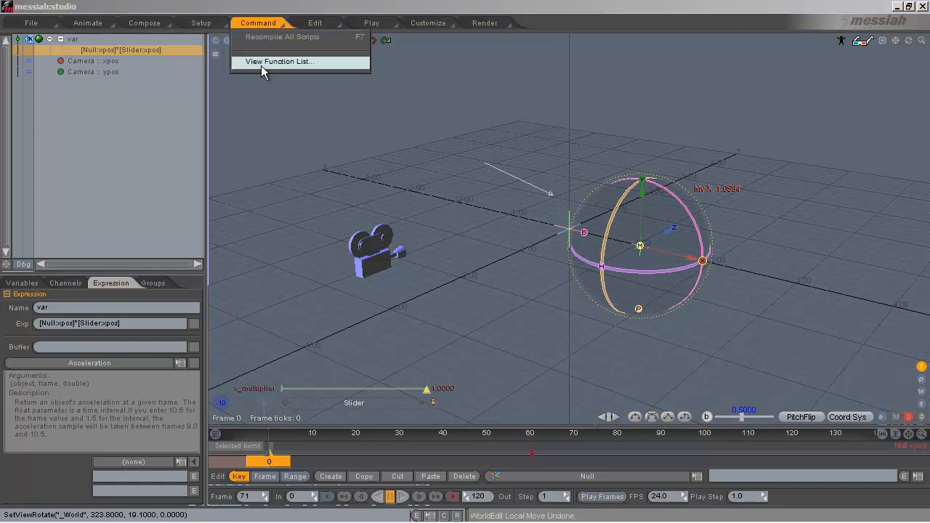
click(261, 10)
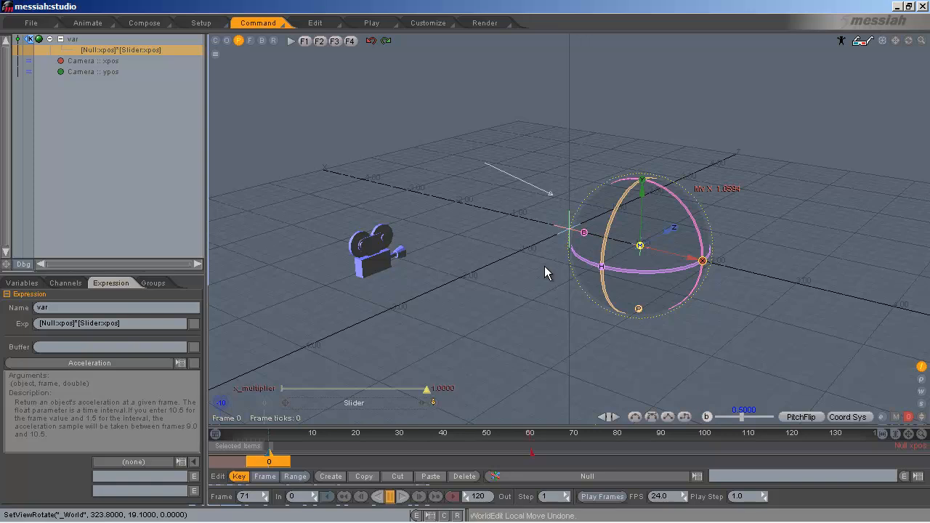
drag(881, 44, 882, 44)
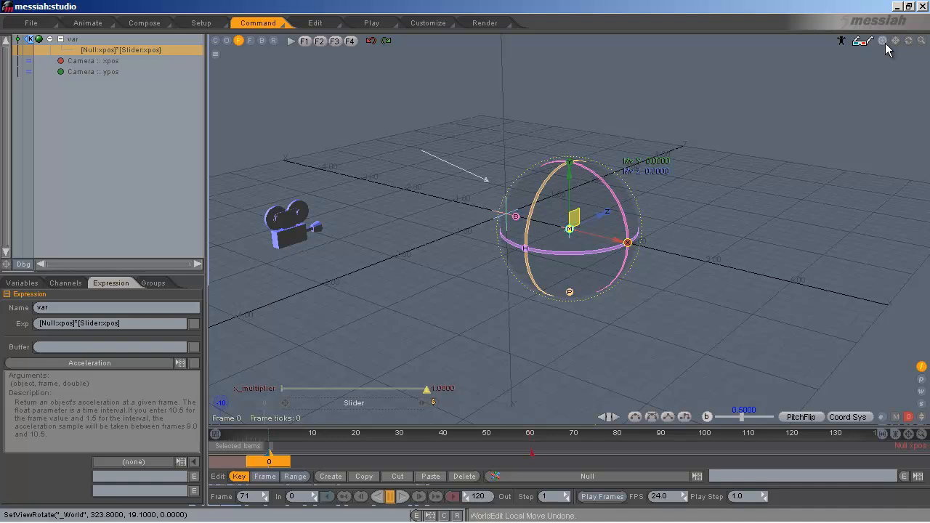
drag(859, 45, 862, 49)
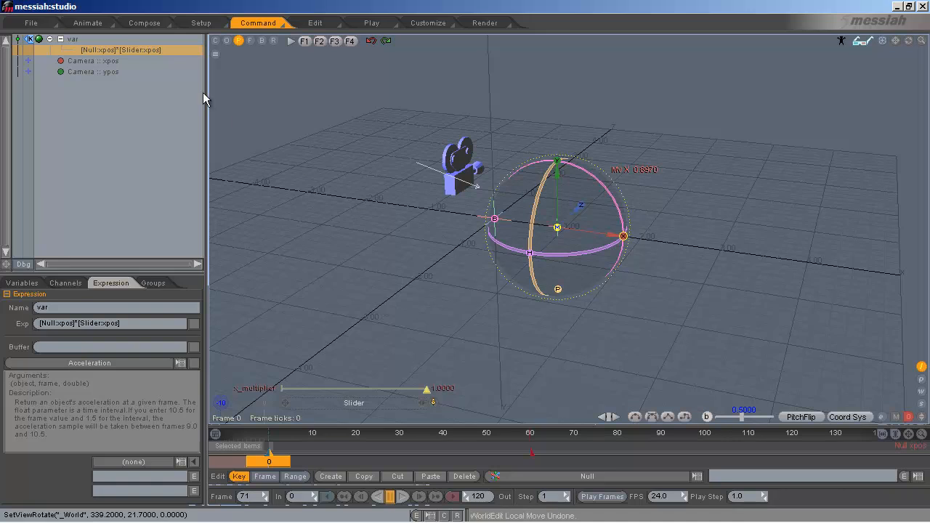
Step: Load the recent scene Butch_01.fxs, replacing the current scene, and show the character in the perspective view
click(41, 26)
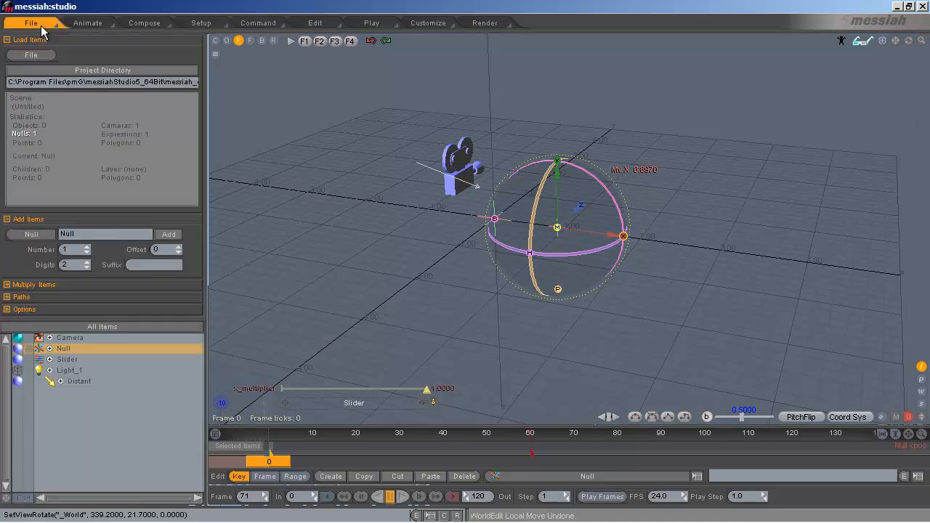
click(41, 26)
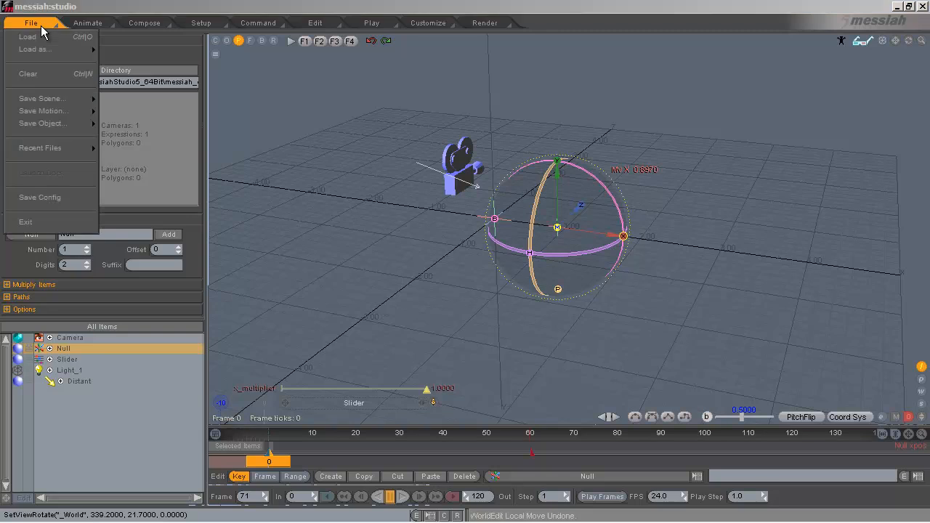
mouse_move(43, 148)
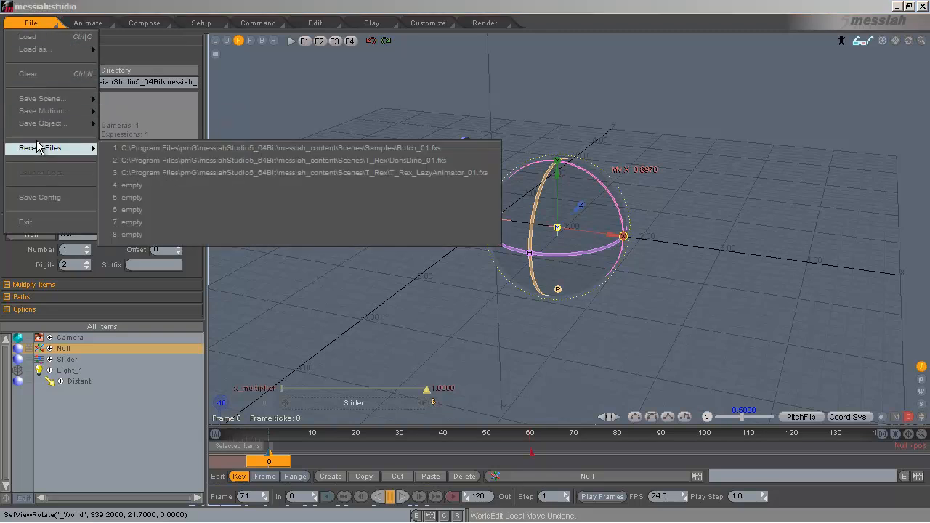
click(169, 148)
click(519, 317)
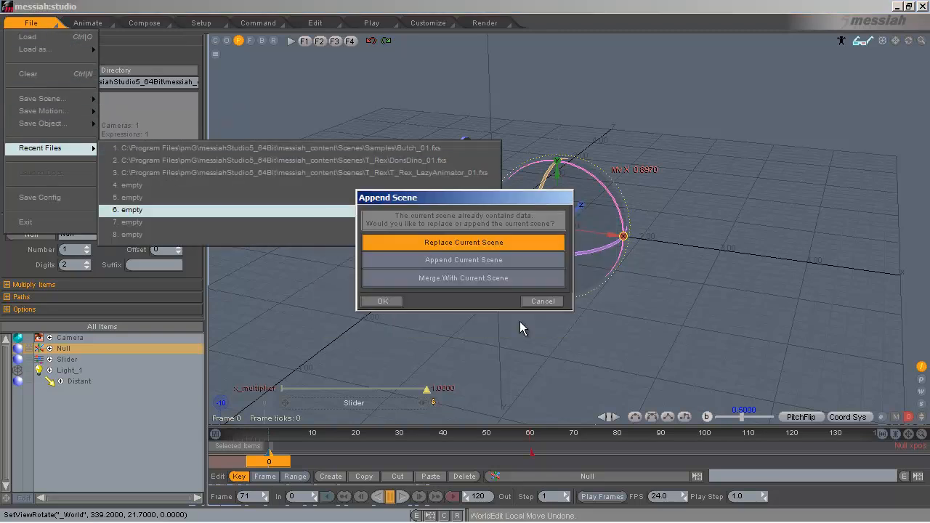
click(377, 301)
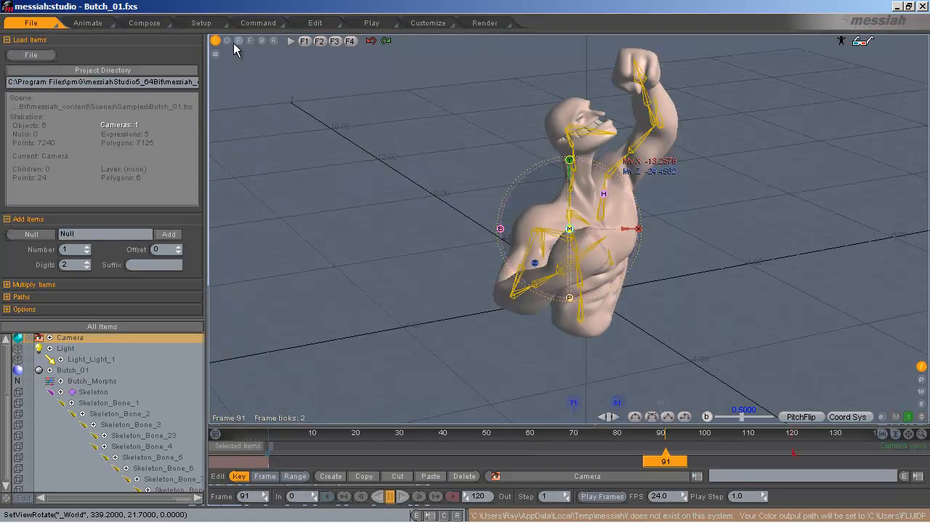
click(237, 42)
alt+drag(566, 256, 458, 262)
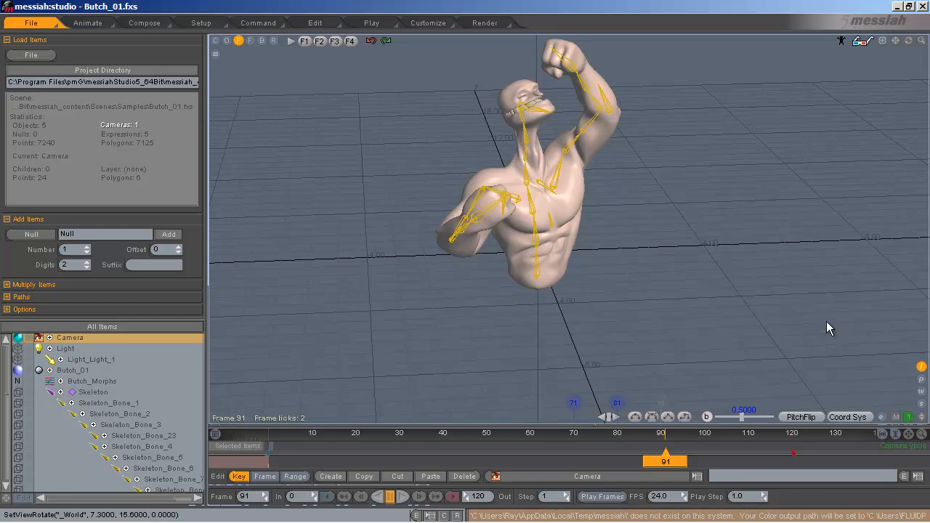
Step: Configure FBXExport with the FBX (ACSII) format and enable saving of bone skinning data and UV data
click(431, 22)
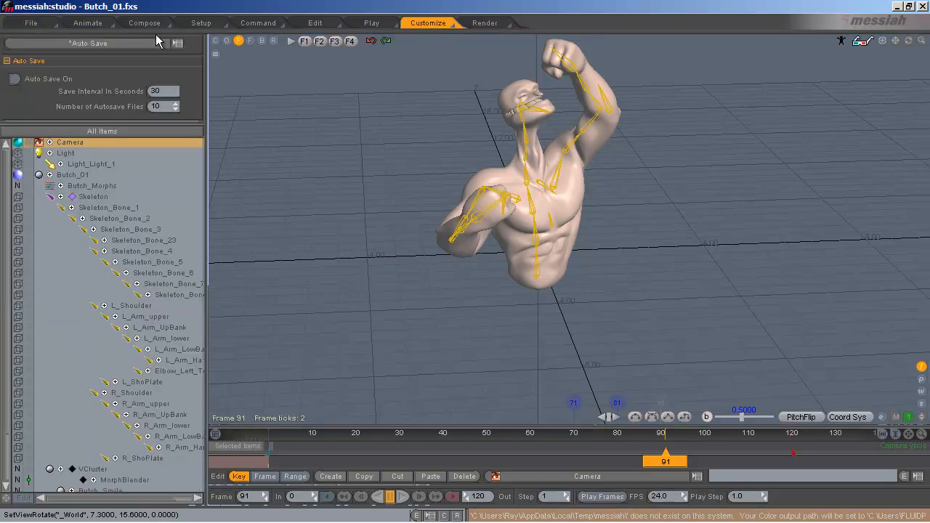
click(94, 43)
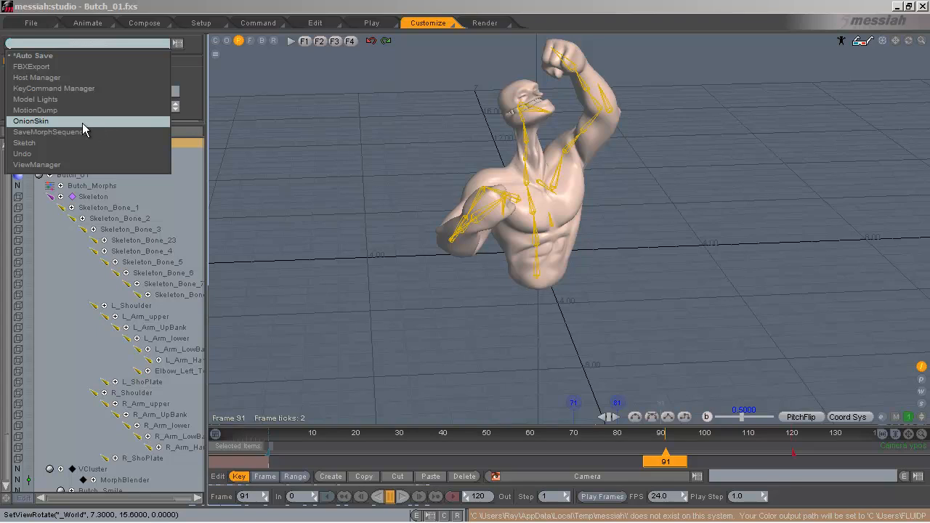
click(57, 67)
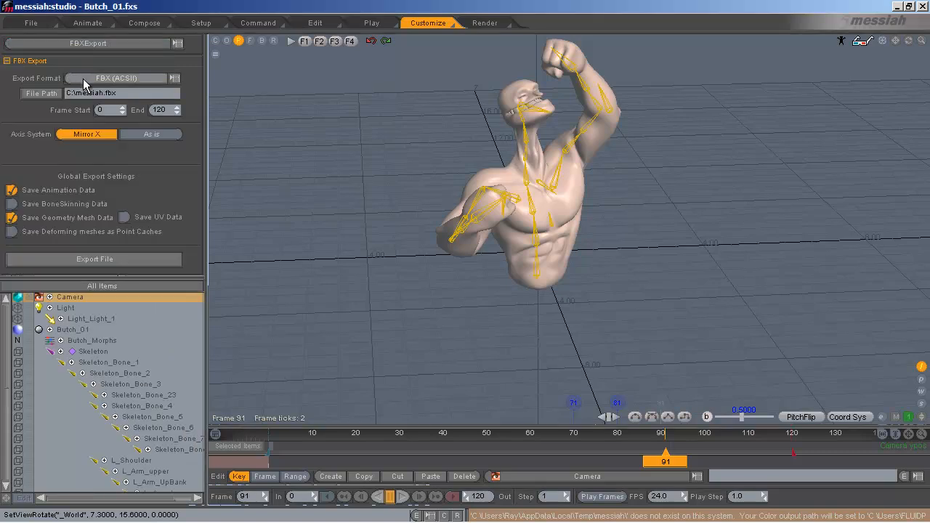
click(83, 78)
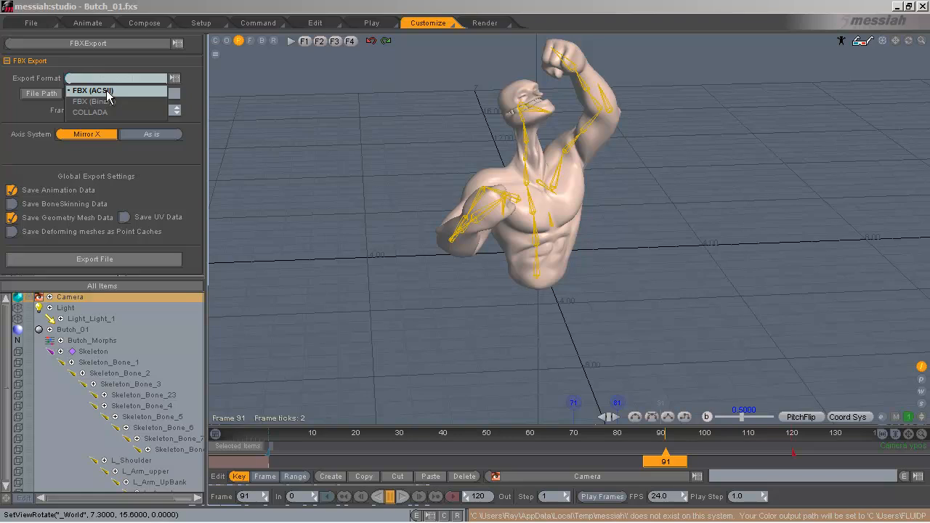
click(107, 93)
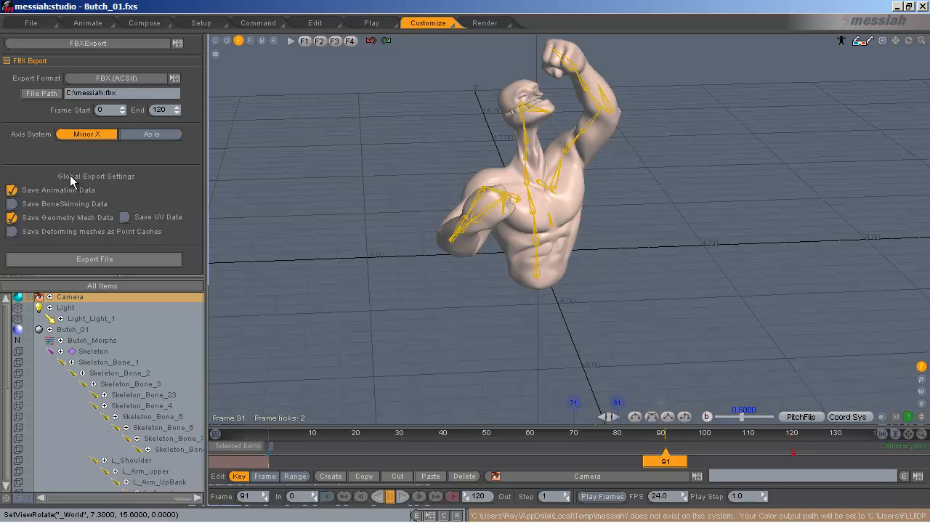
click(11, 205)
click(125, 218)
Step: Set the export path to messiah.fbx in the __MessiahCrashCourse folder on drive C and export the file
click(42, 93)
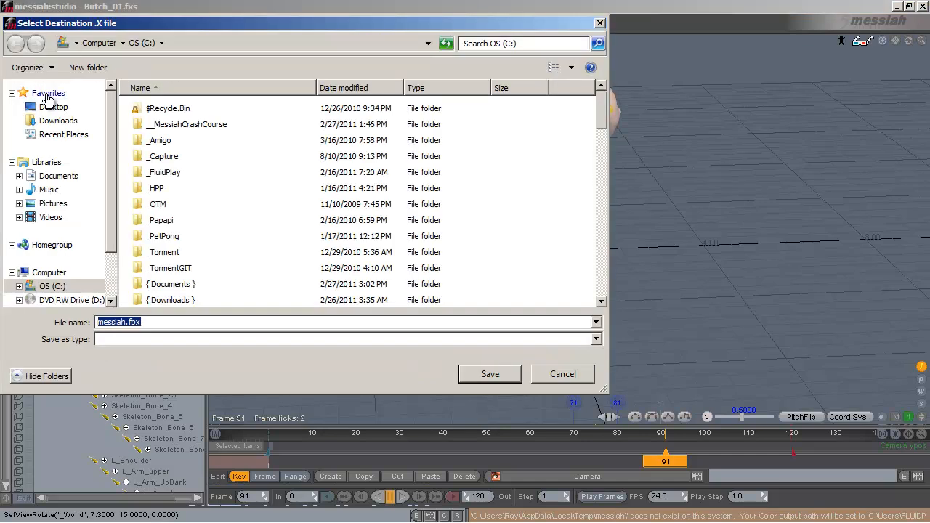
double_click(177, 125)
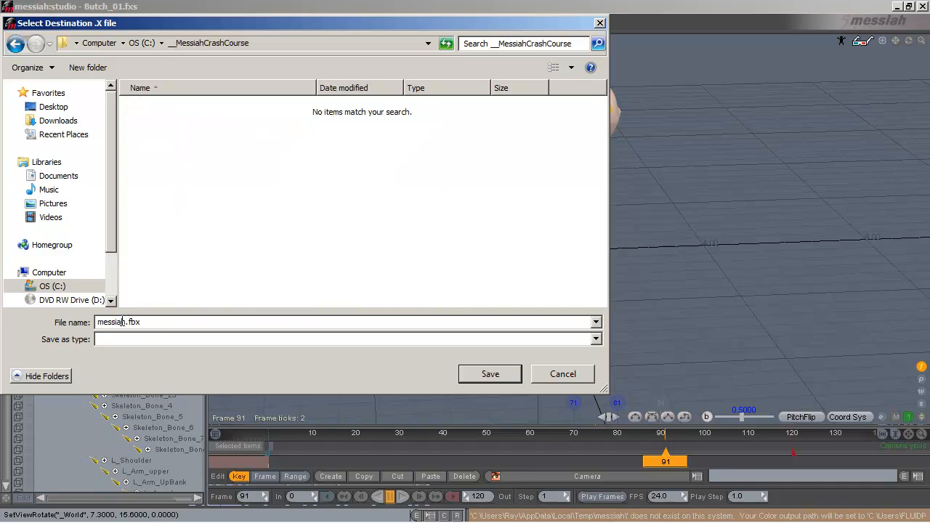
click(489, 374)
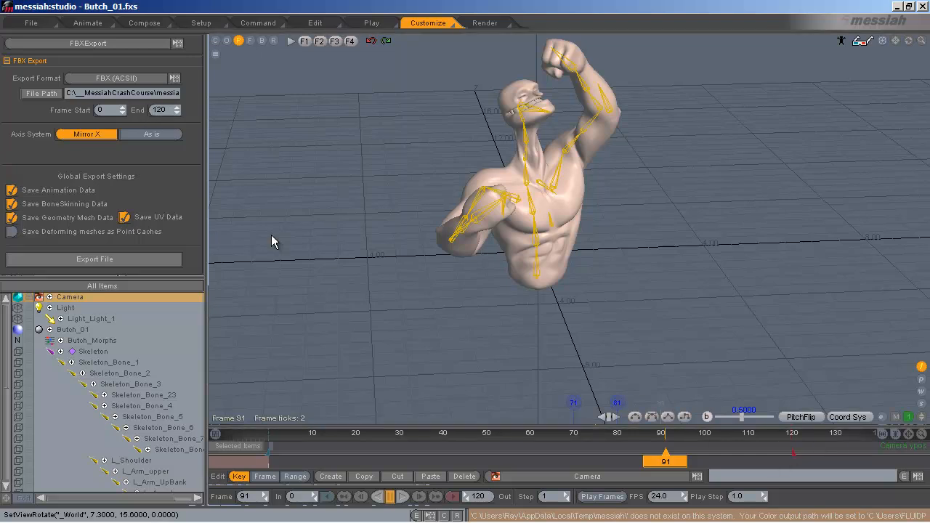
click(86, 259)
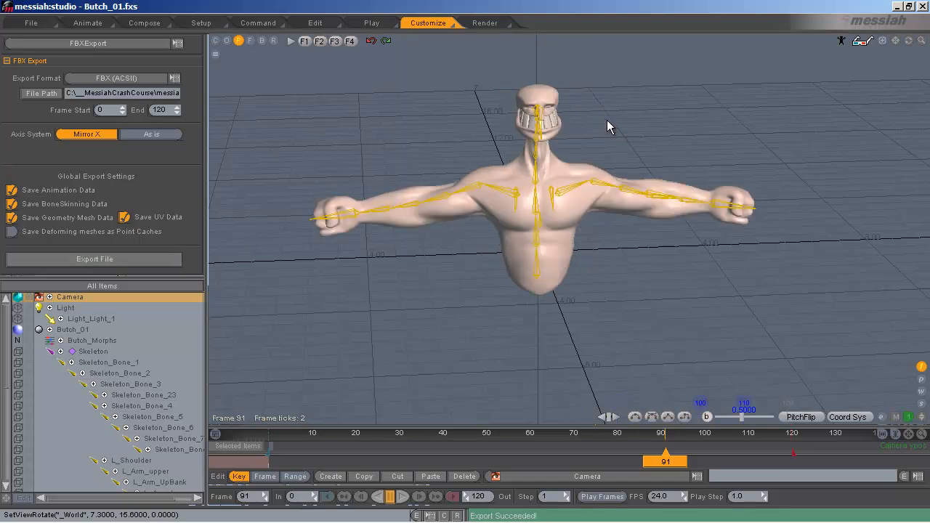
Step: Minimize the current program and switch to Autodesk Maya 2011
click(897, 6)
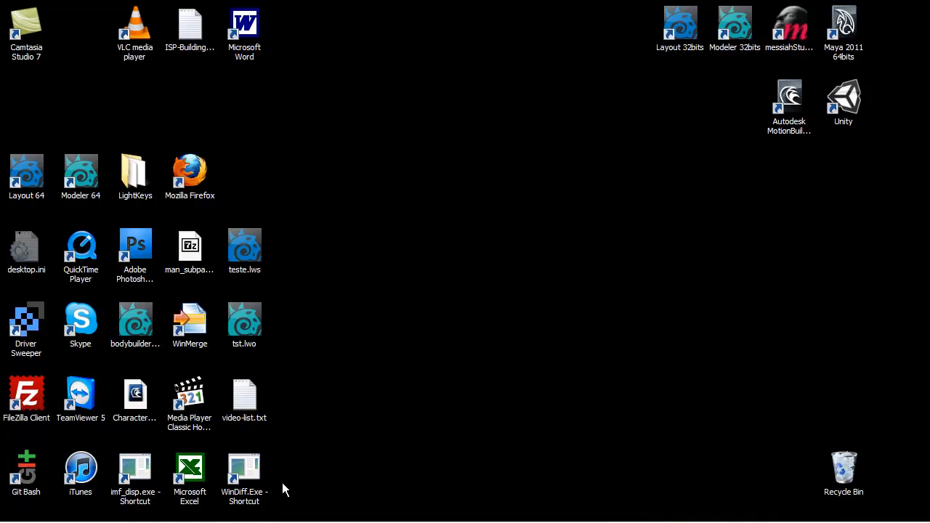
key(alt+Tab)
key(alt+Tab)
key(alt+Tab)
key(alt+Tab)
key(alt+Tab)
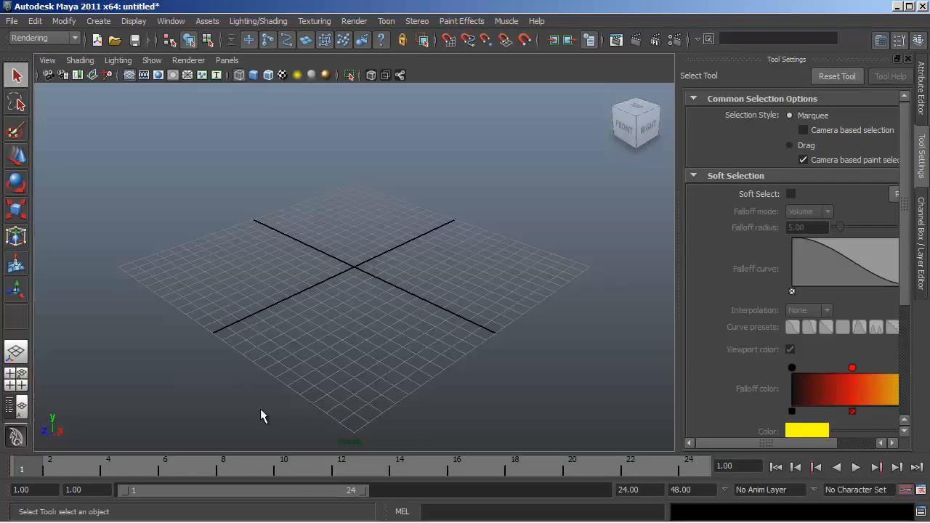
Step: Check the Loaded and Auto load settings of the fbxmaya.mll plug-in, and close the plug-in manager
click(171, 21)
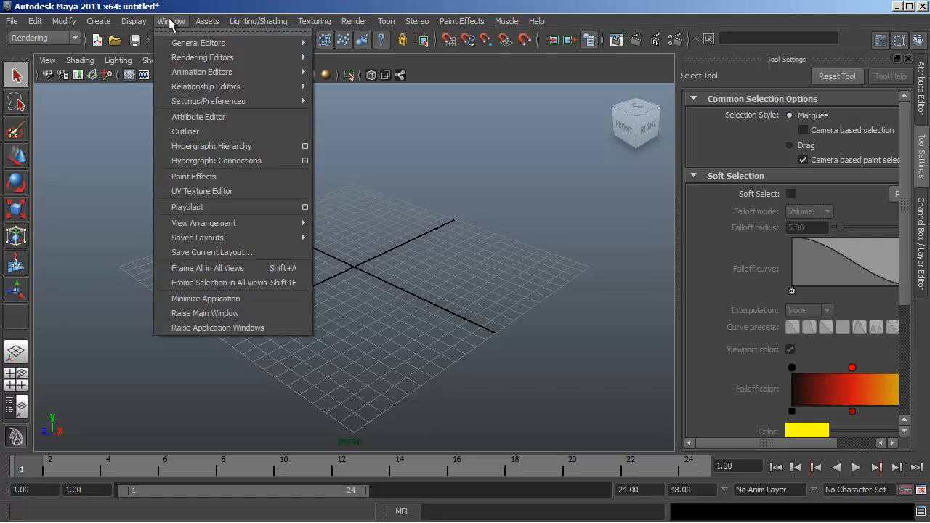
mouse_move(197, 102)
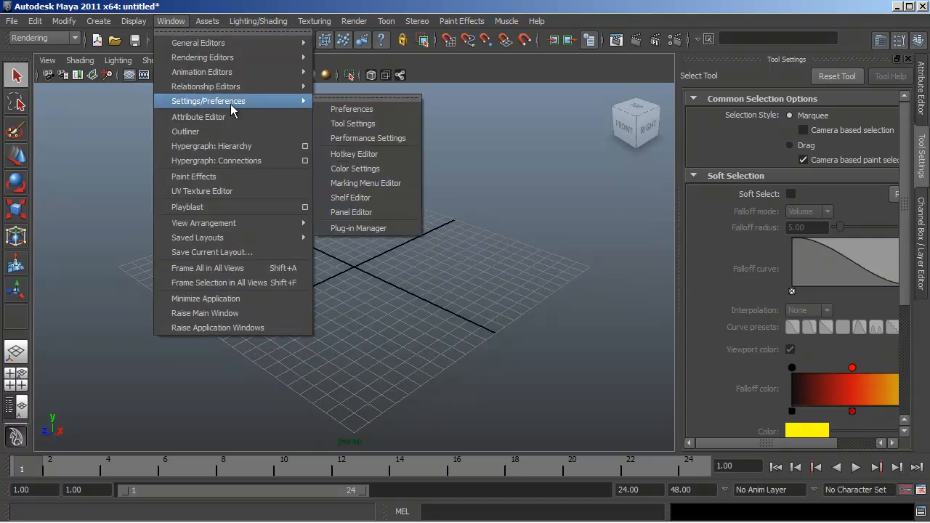
click(358, 229)
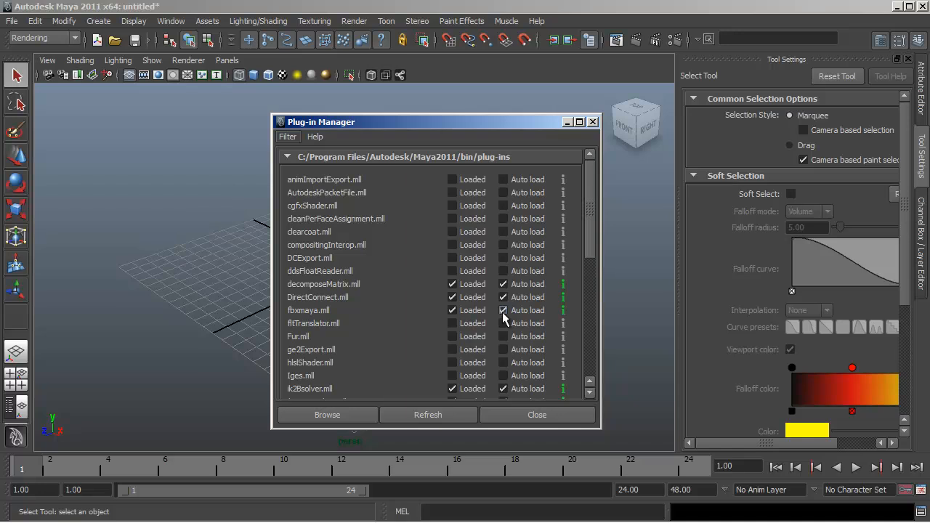
click(513, 415)
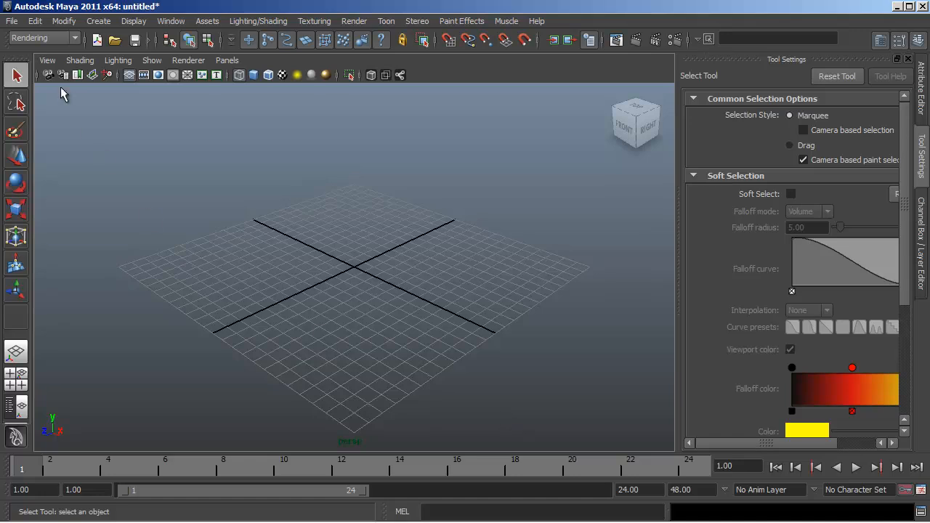
Step: Import messiah.fbx from the __MessiahCrashCourse folder on drive C into the scene
click(13, 23)
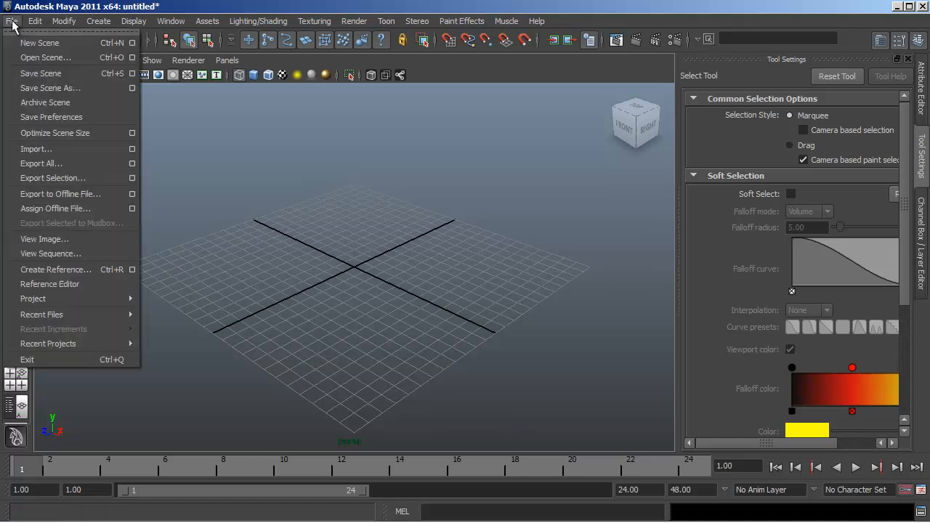
click(51, 150)
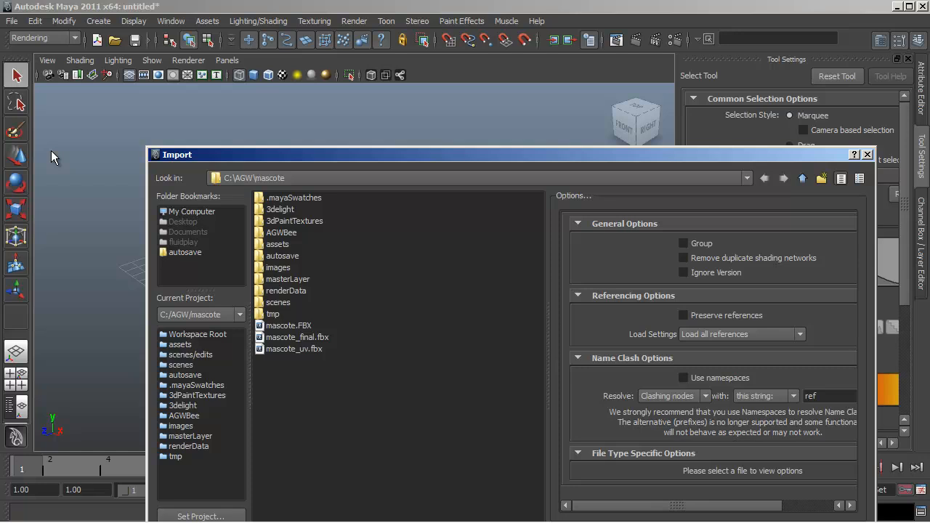
click(188, 213)
double_click(285, 199)
double_click(287, 199)
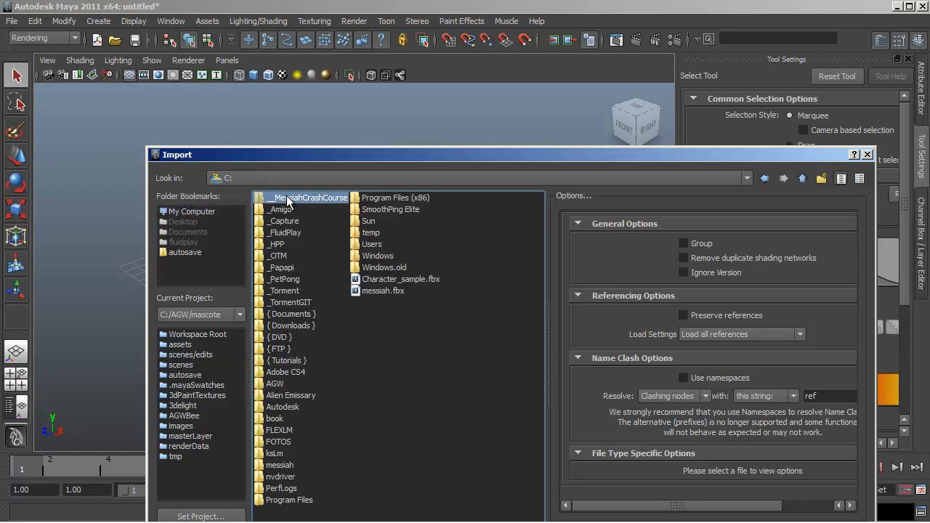
drag(300, 161, 271, 68)
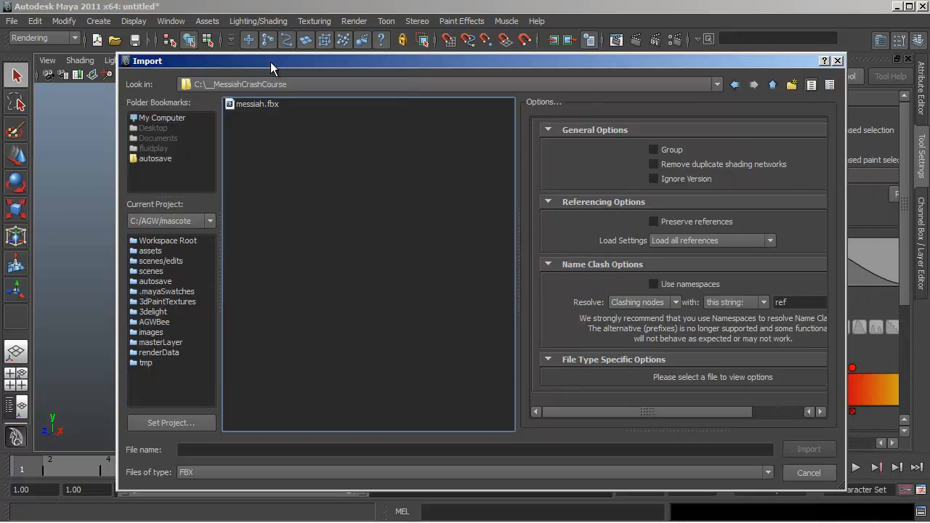
double_click(251, 104)
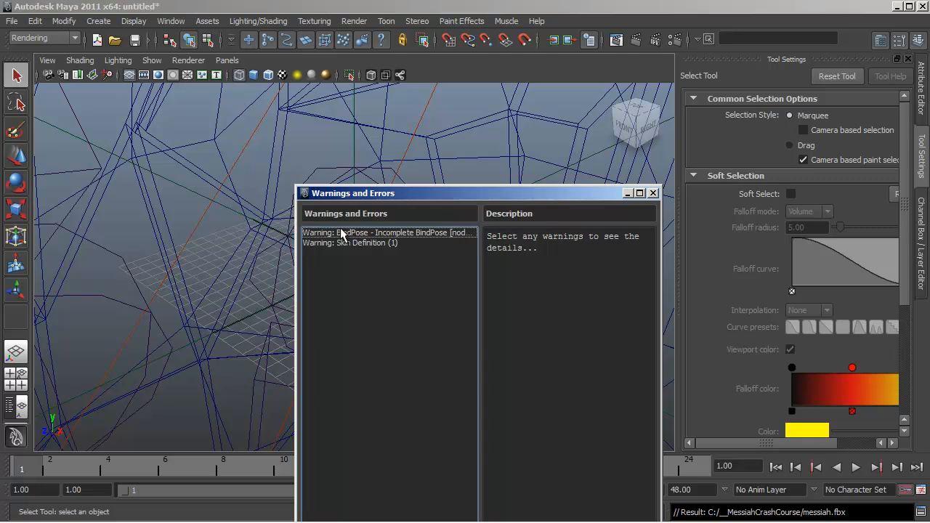
Step: Read the descriptions of the BindPose and Skin Definition import warnings, and close the warnings window
click(344, 234)
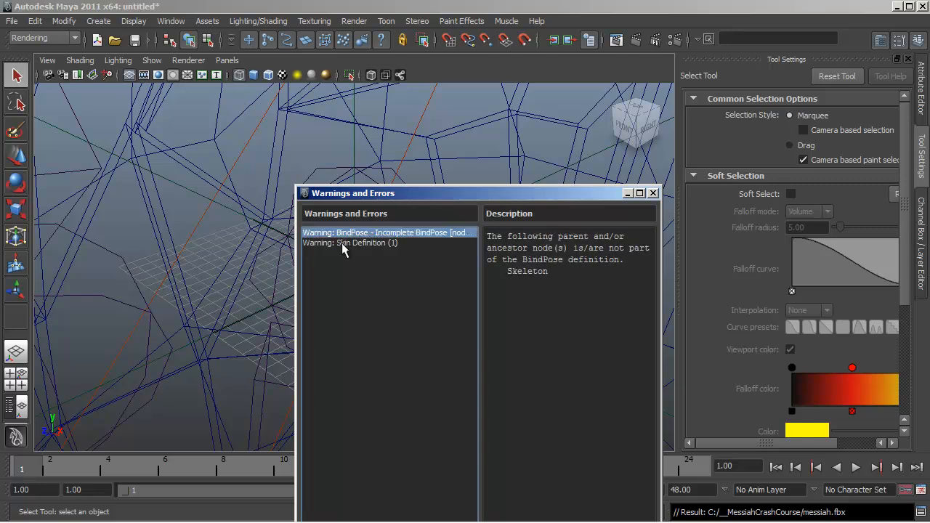
click(343, 243)
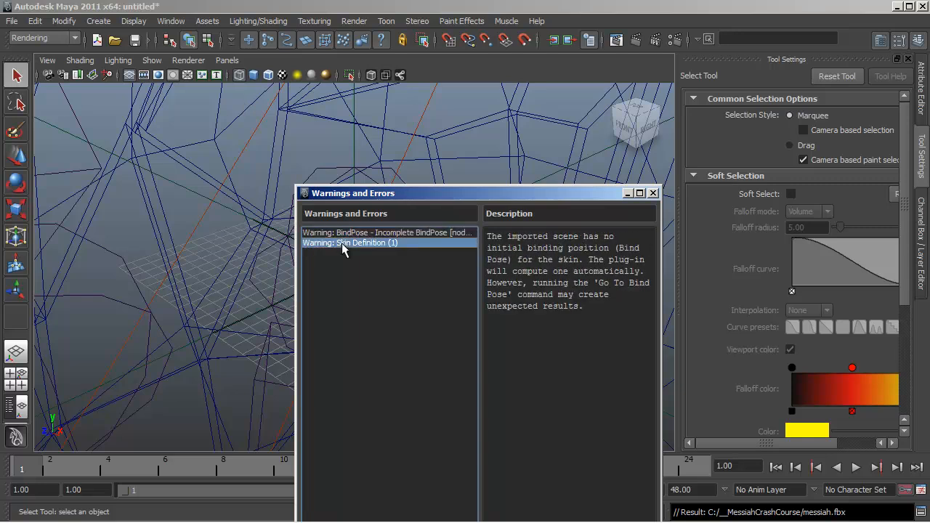
click(342, 233)
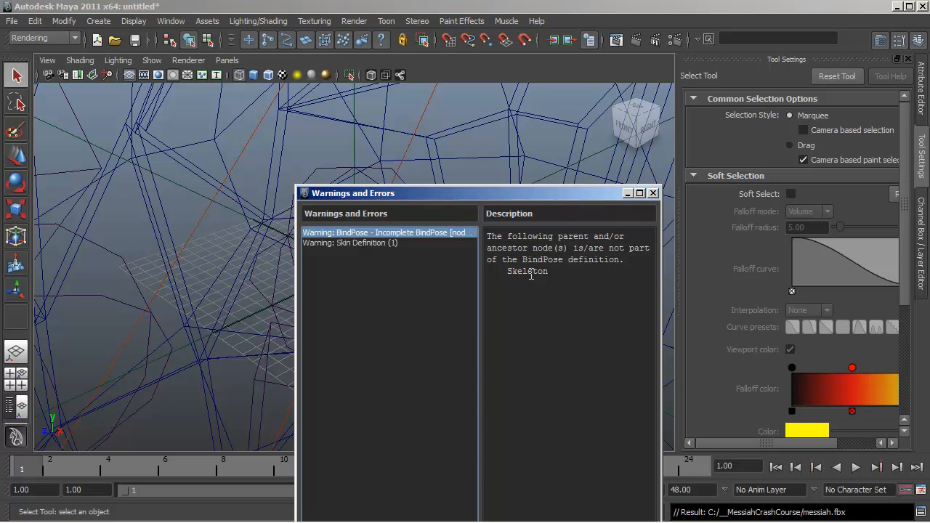
click(376, 244)
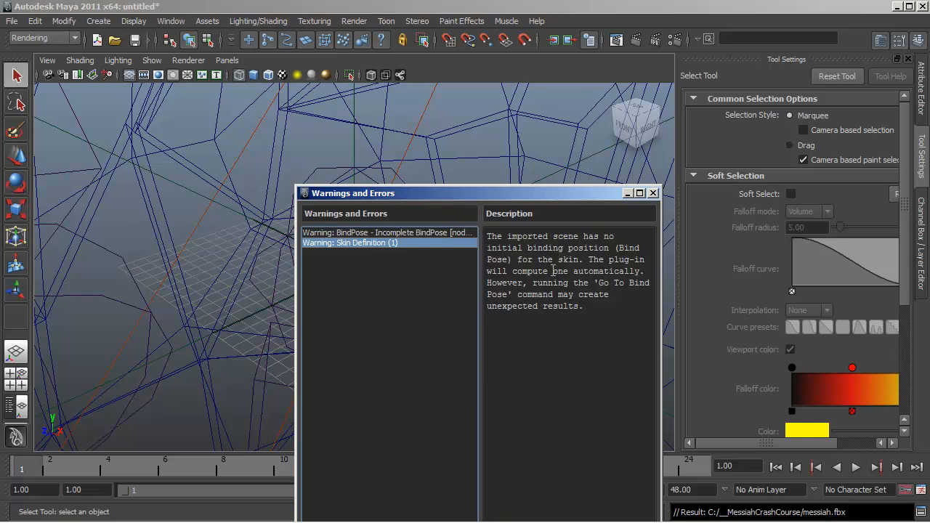
drag(501, 202, 477, 95)
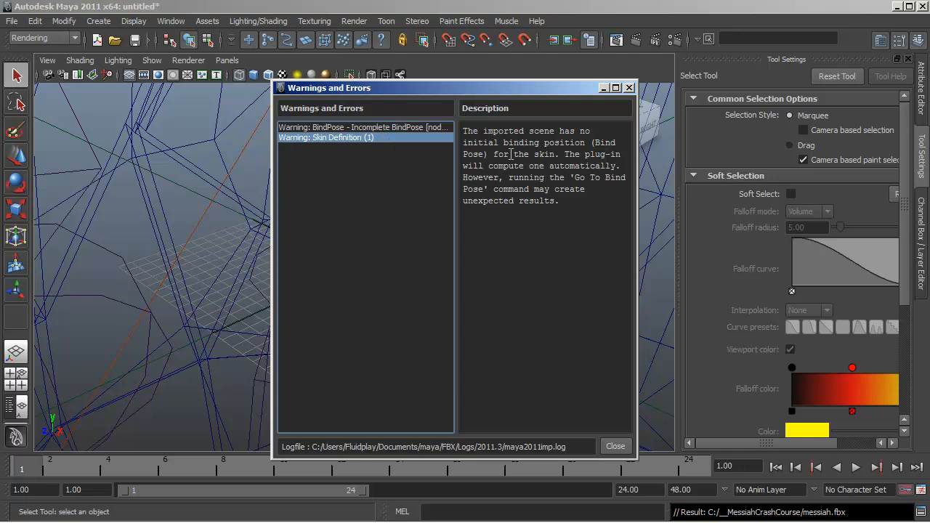
click(628, 88)
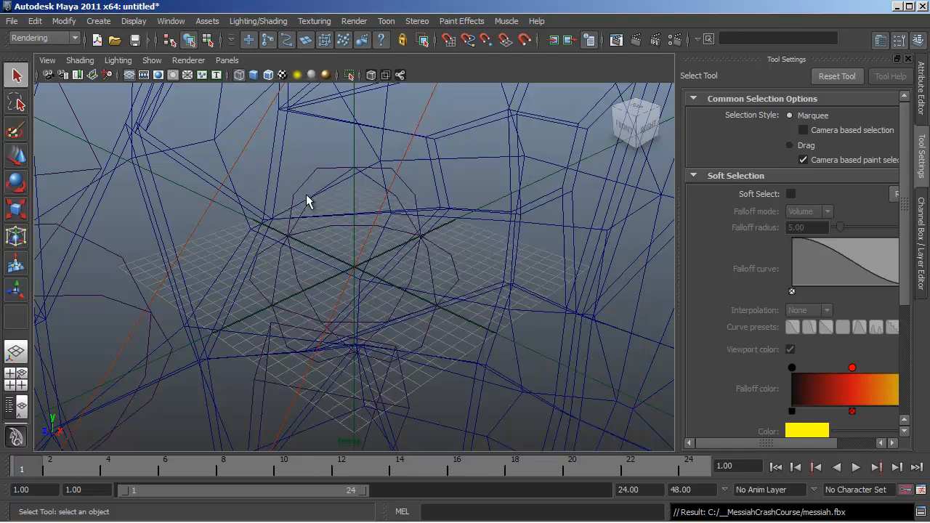
Step: Set the linear working unit to meter in the general application preferences and save them
alt+right_drag(498, 269, 175, 270)
alt+right_drag(462, 269, 151, 269)
mouse_move(428, 250)
alt+right_down()
mouse_move(304, 245)
mouse_move(450, 245)
mouse_move(301, 245)
alt+right_up()
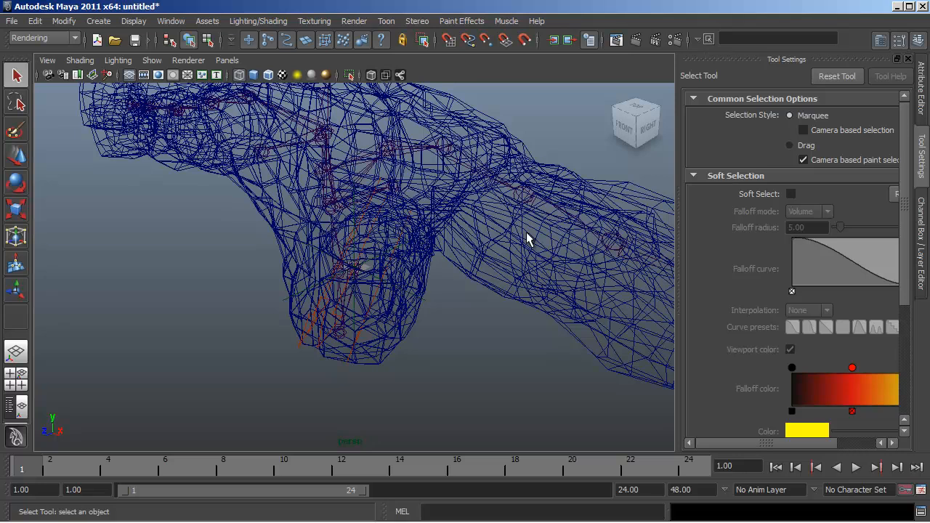
alt+drag(531, 240, 351, 249)
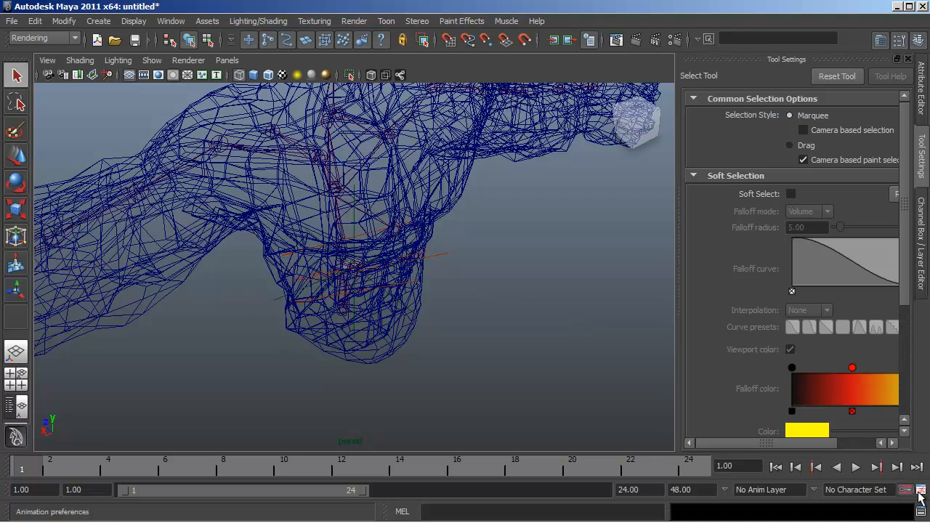
click(920, 491)
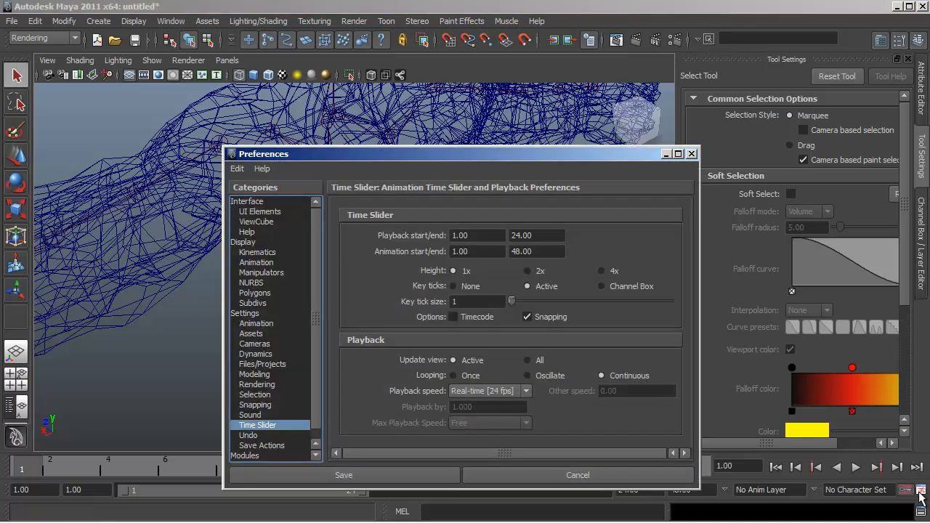
click(255, 315)
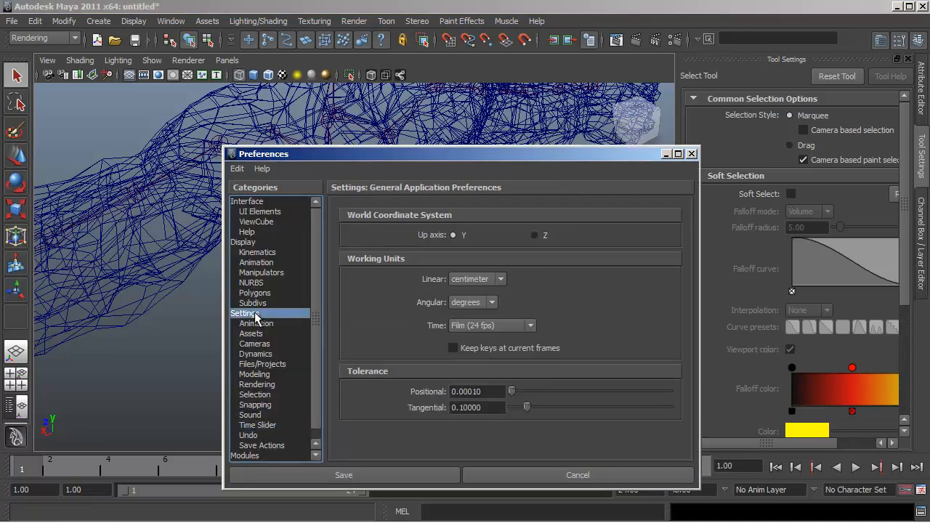
click(458, 280)
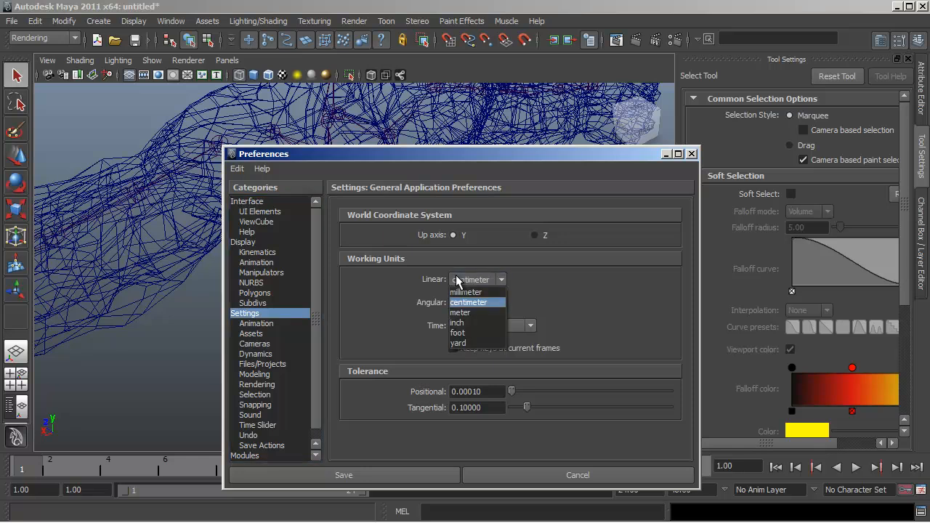
click(461, 313)
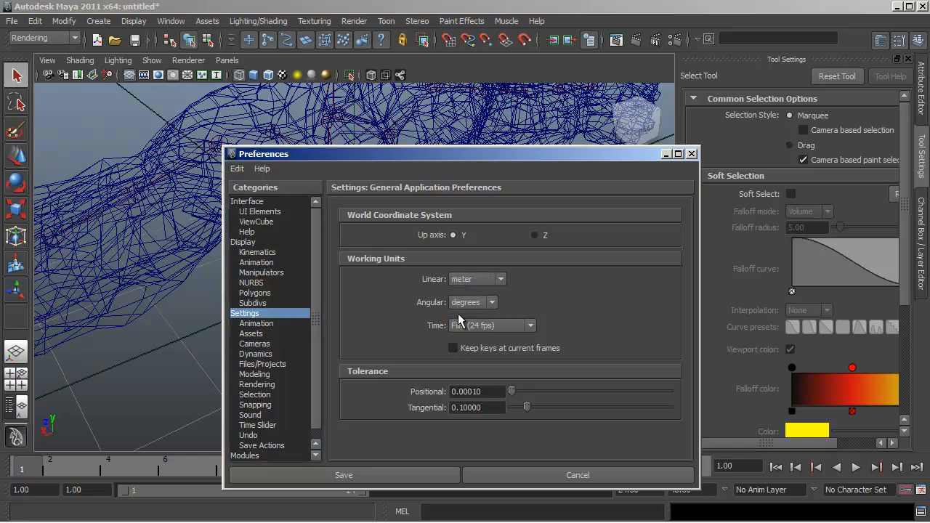
click(402, 479)
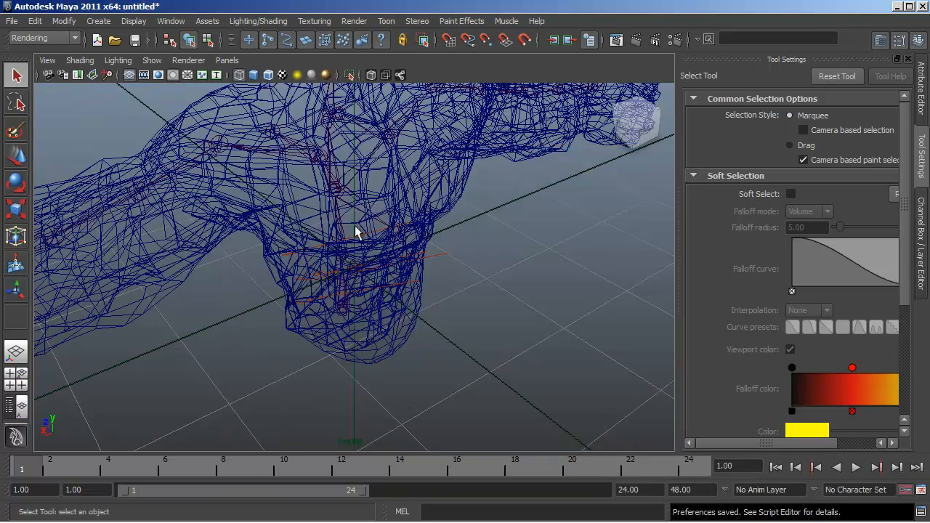
Step: Display the imported character smooth shaded and frame its whole body in the perspective view
click(253, 75)
alt+drag(473, 353, 451, 327)
alt+middle_drag(450, 328, 500, 346)
alt+right_drag(548, 334, 342, 332)
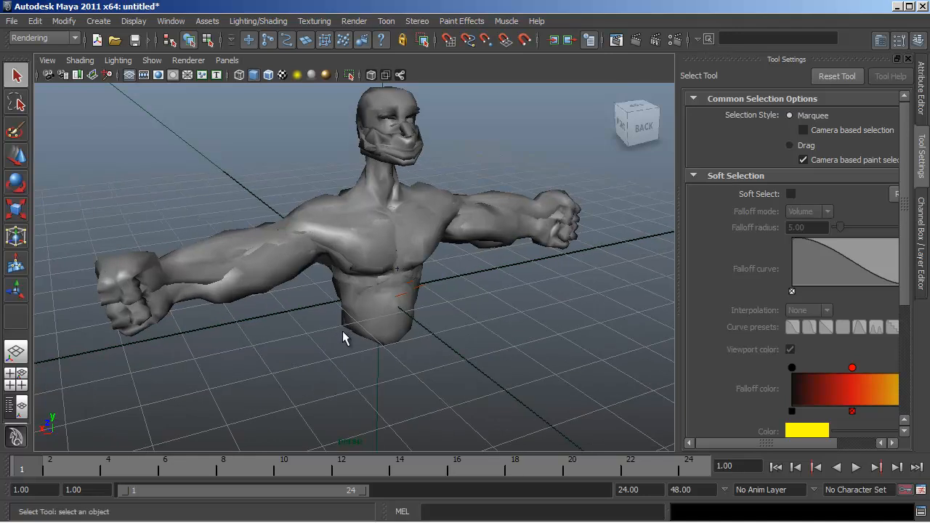
Step: Show the Outliner beside the perspective view, expand the full Butch_01 hierarchy and widen the Outliner
click(9, 409)
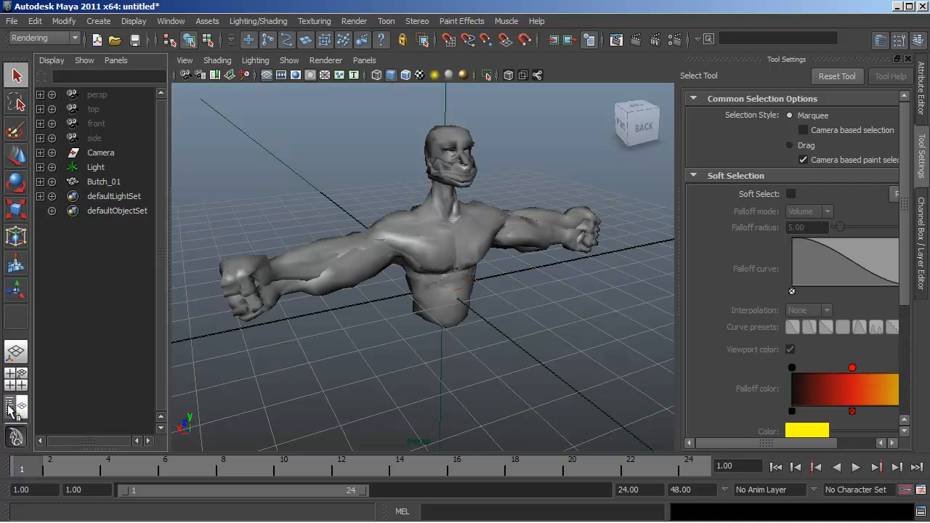
shift+click(41, 182)
drag(167, 190, 255, 330)
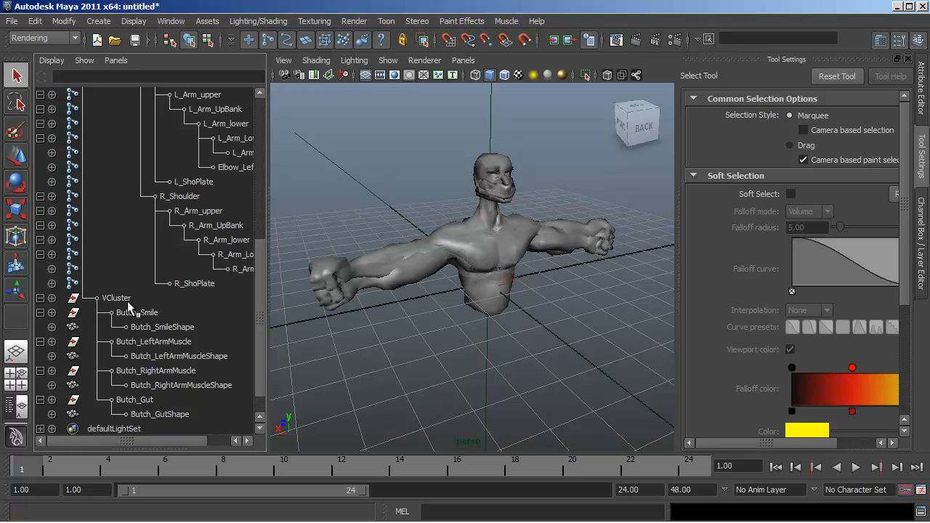
Step: Check the VCluster morph items in messiah:studio's item list, then switch back to Maya and delete the VCluster group
key(alt+Tab)
key(alt+Tab)
key(alt+Tab)
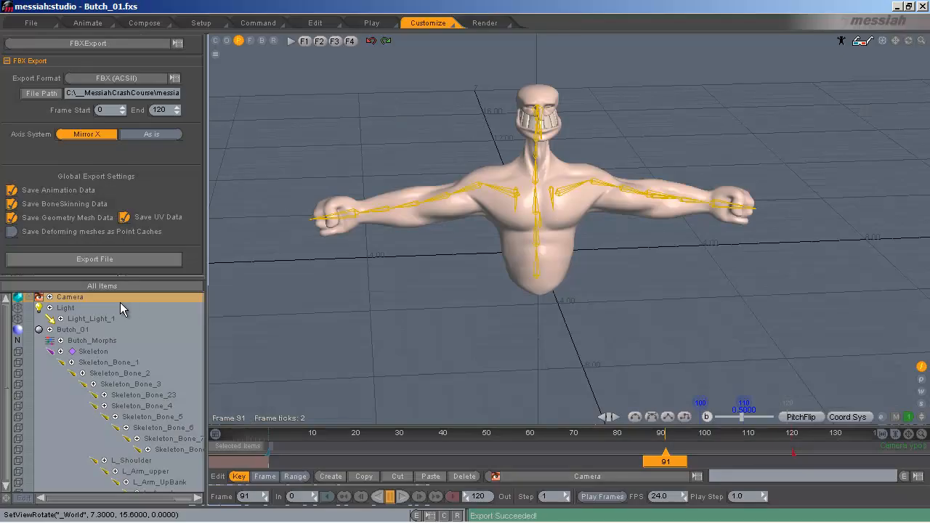
scroll(5, 388, down, 6)
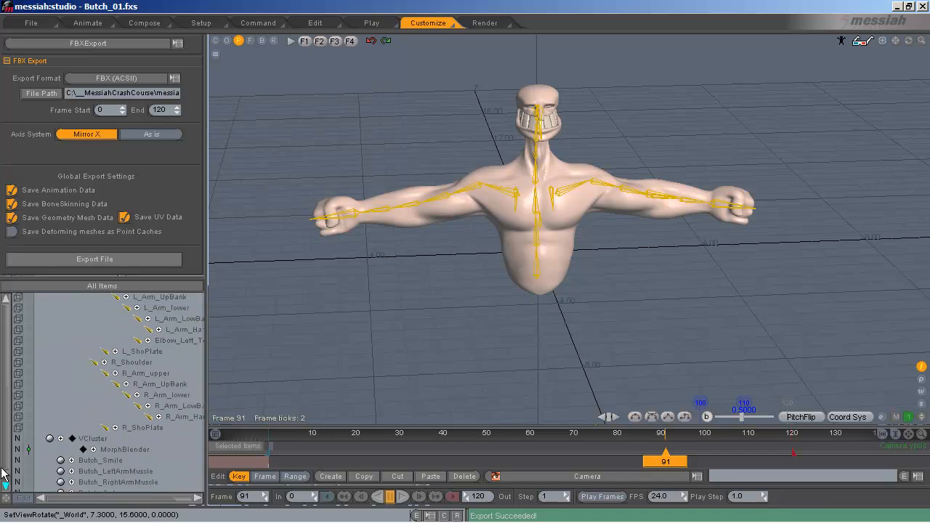
key(alt+Tab)
key(alt+Tab)
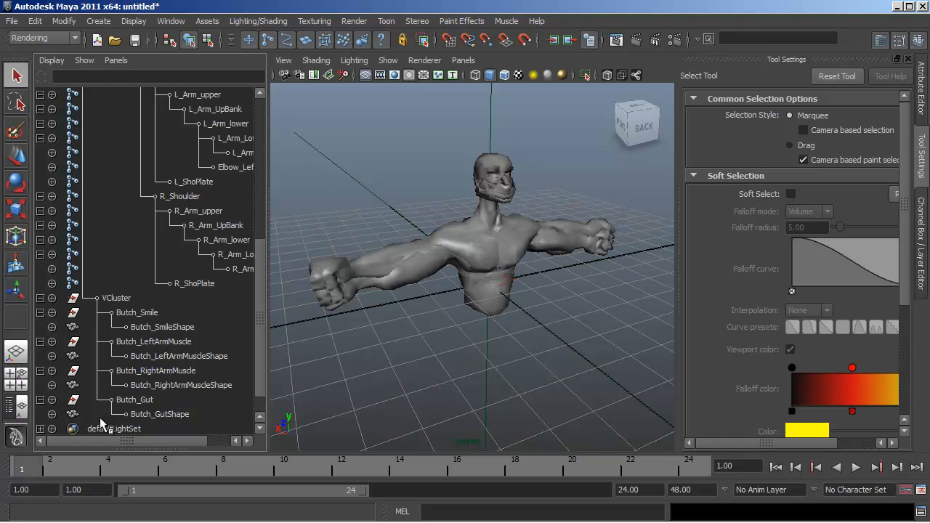
click(113, 298)
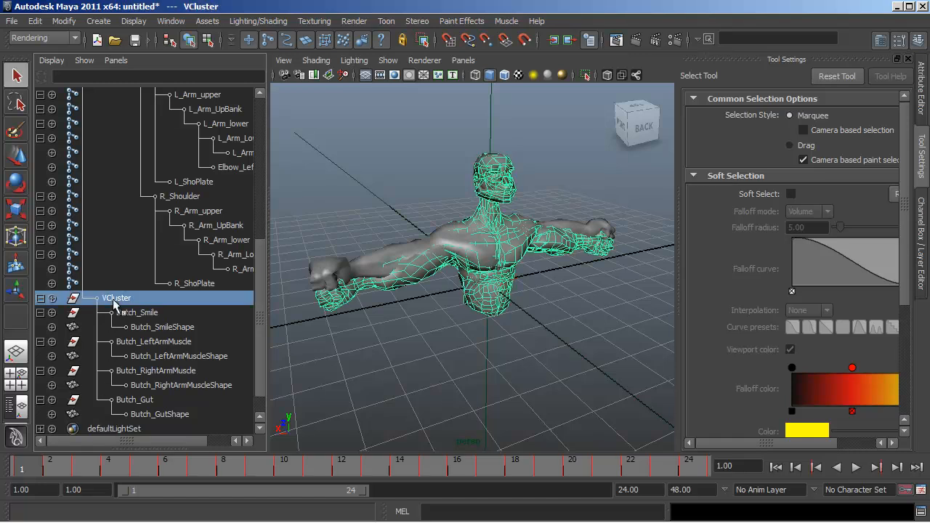
key(Delete)
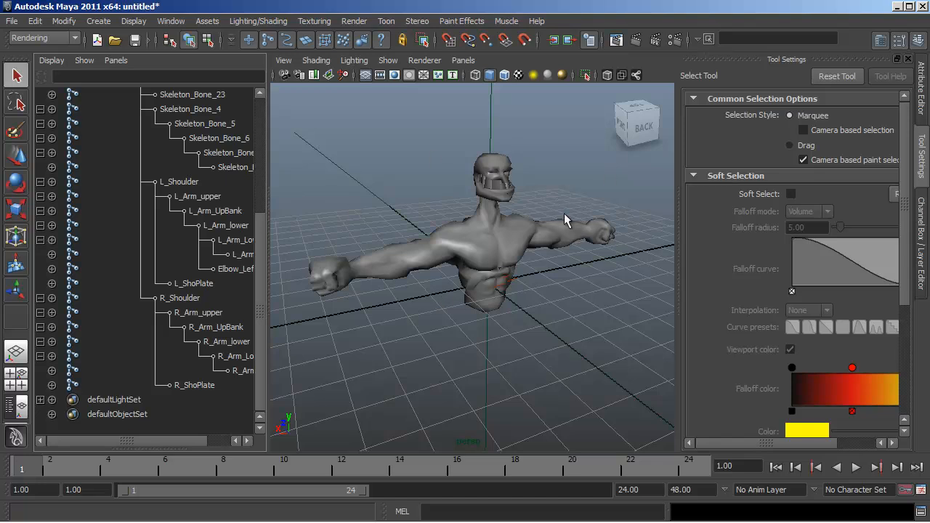
Step: Turn on X-Ray Joints shading so the skeleton shows through the character's mesh
click(317, 61)
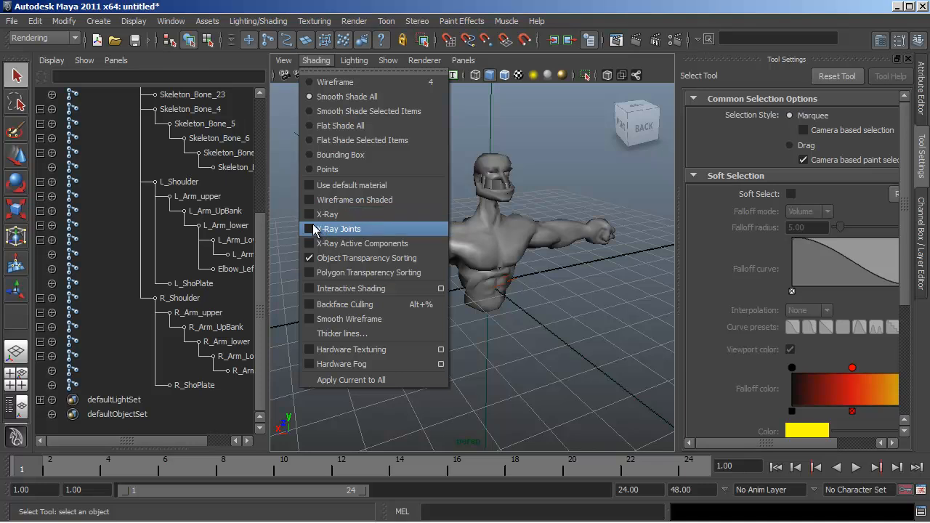
click(339, 229)
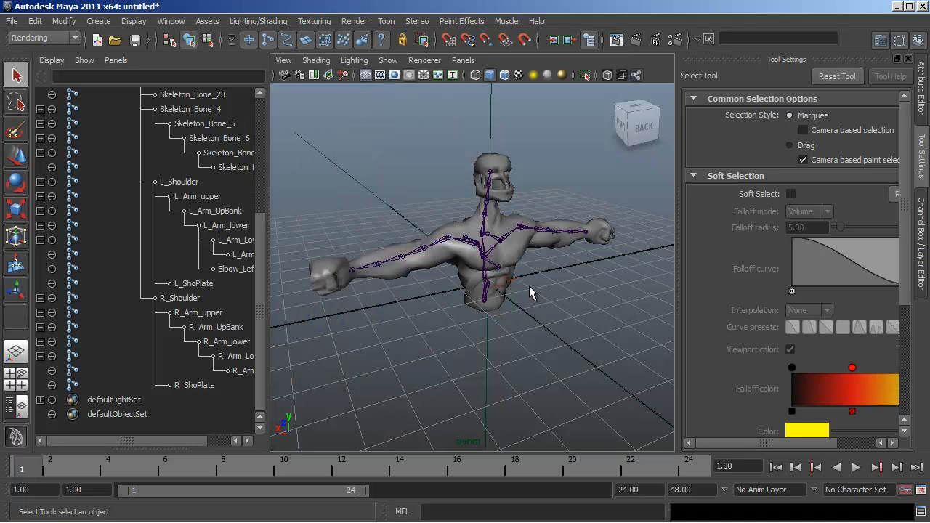
alt+drag(529, 285, 514, 288)
alt+middle_drag(514, 288, 532, 301)
alt+right_drag(532, 302, 550, 308)
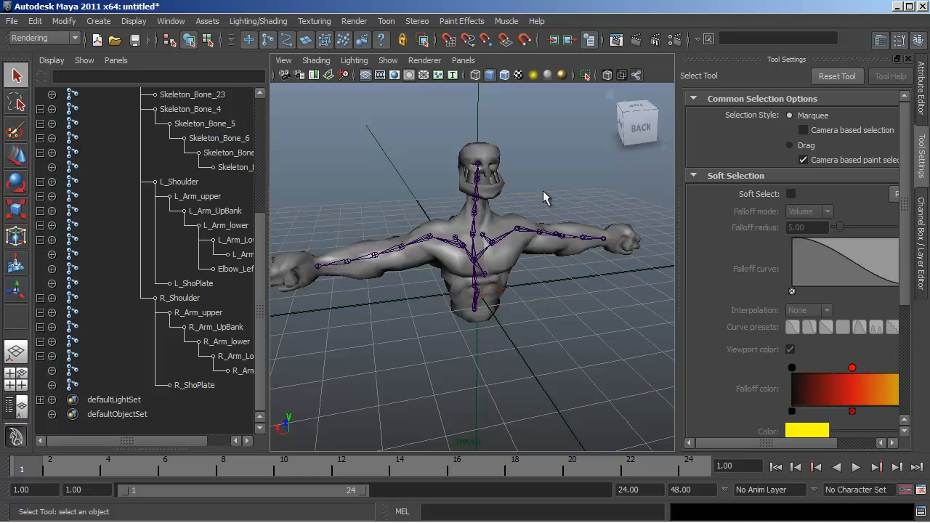
Step: Select the Butch_01 mesh and enable Smooth Mesh Preview in the attributes of Butch_01Shape
click(508, 225)
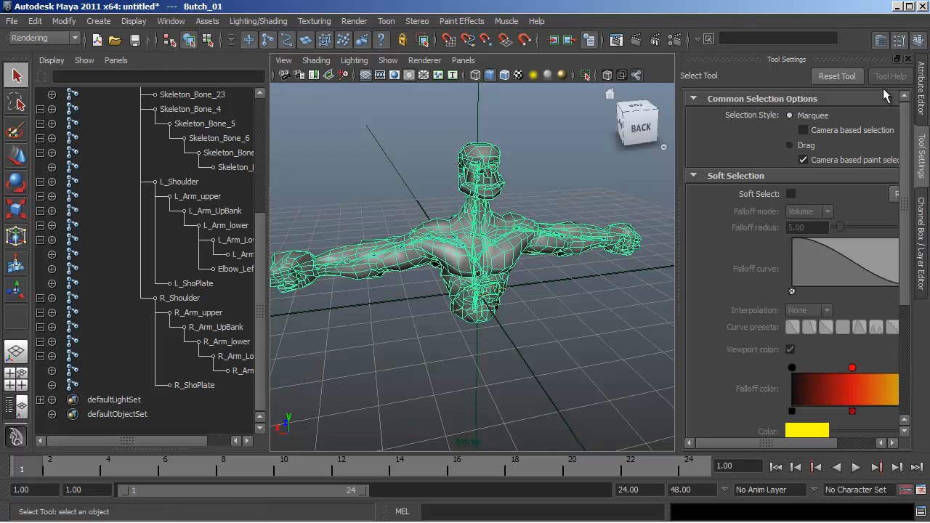
click(921, 91)
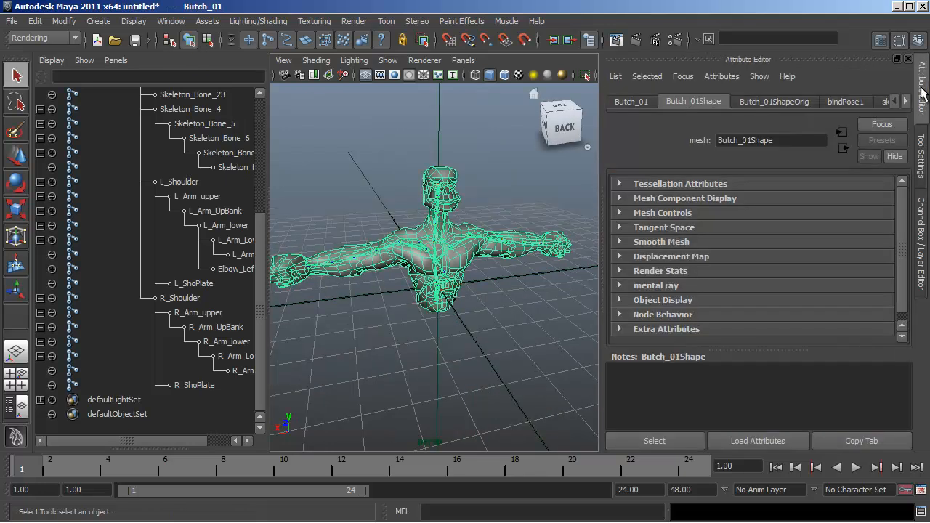
click(619, 242)
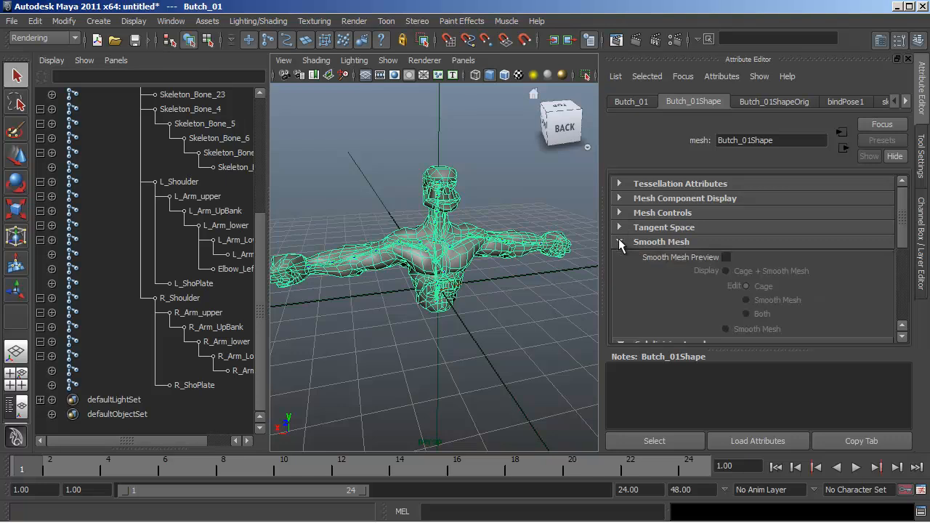
click(725, 257)
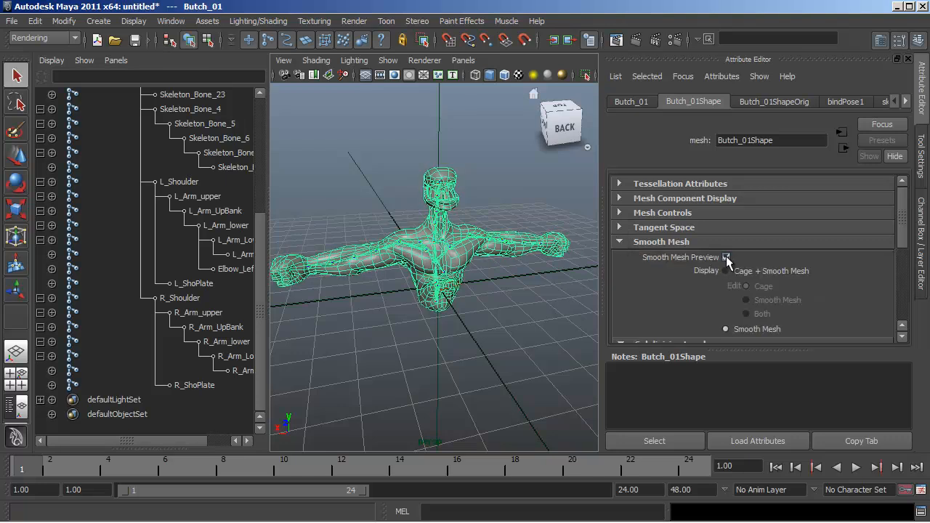
Step: Frame the character's upper body and play back the imported animation
alt+middle_drag(491, 307, 489, 338)
alt+right_drag(490, 338, 529, 357)
alt+drag(529, 358, 530, 337)
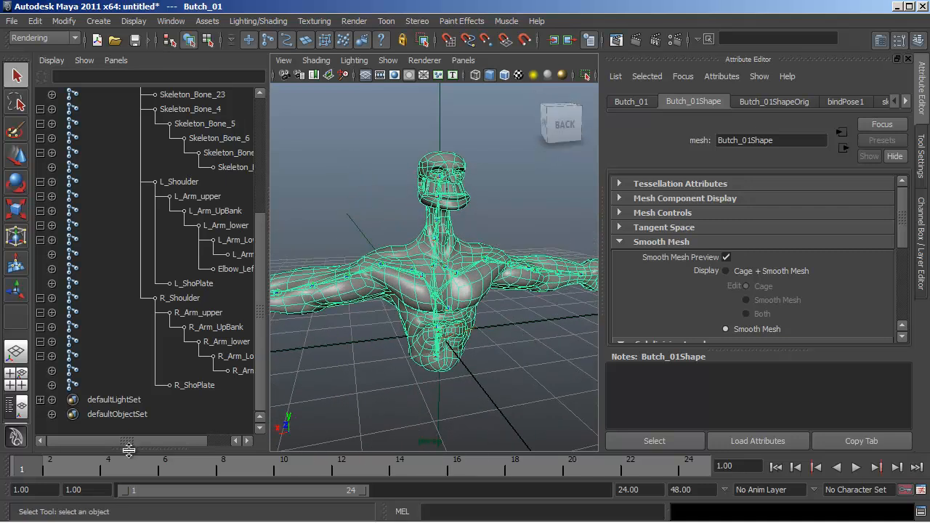
key(alt+v)
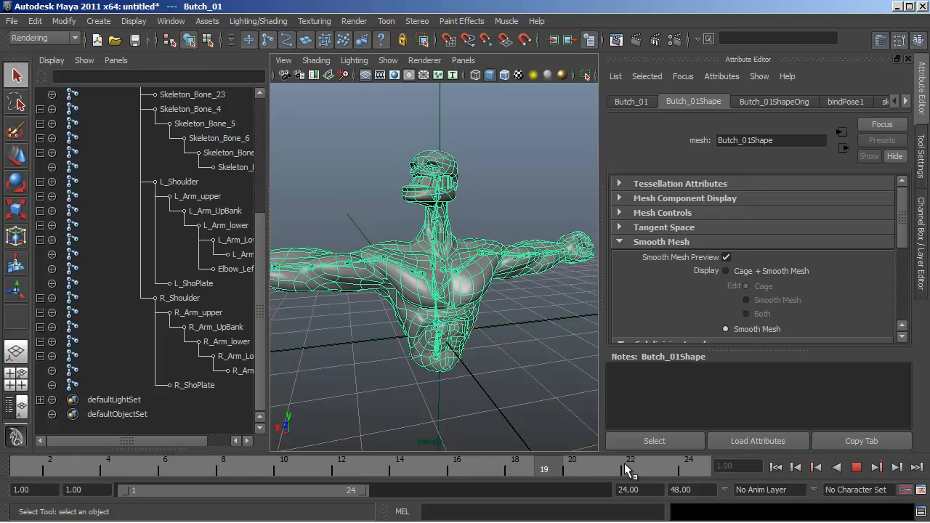
Step: Extend the animation's playback range to end at frame 120
click(64, 468)
double_click(637, 489)
text(120)
key(Return)
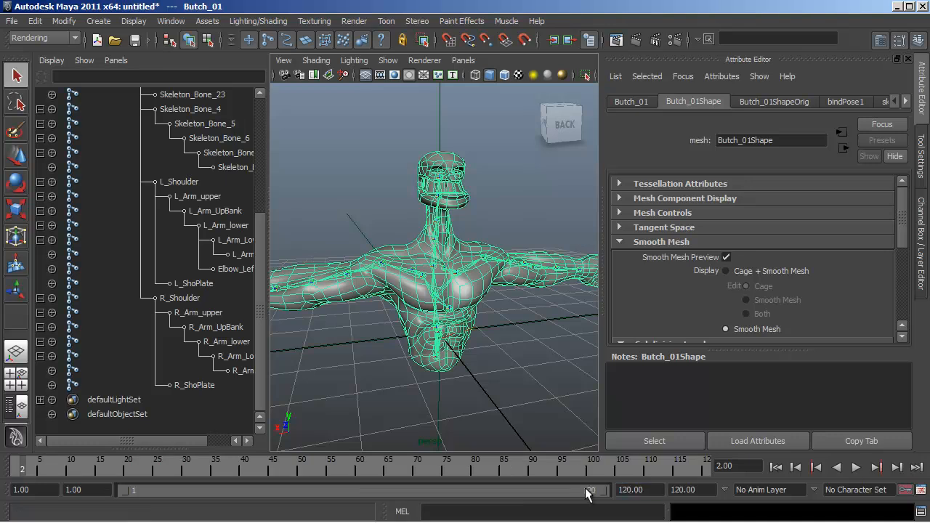
Step: Play the animation from the start over the extended range, stop it and return to frame 1
click(16, 469)
click(857, 468)
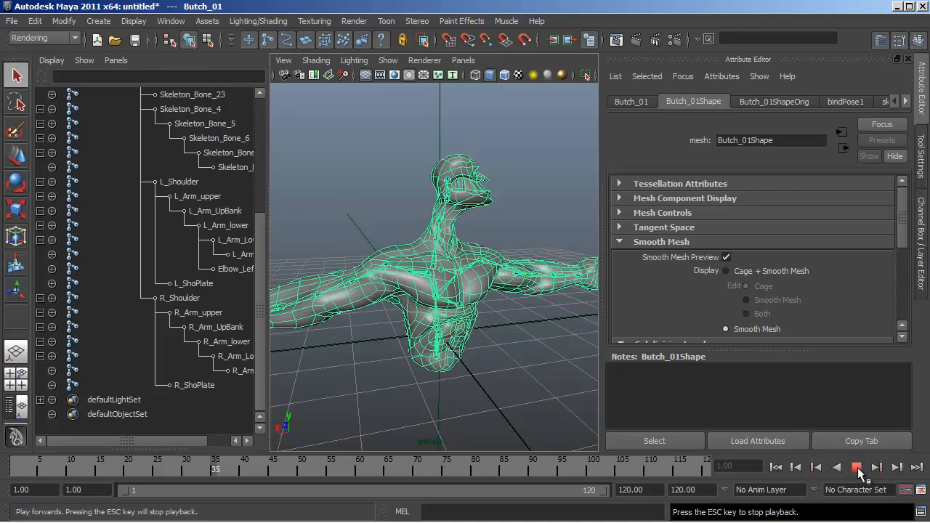
click(857, 468)
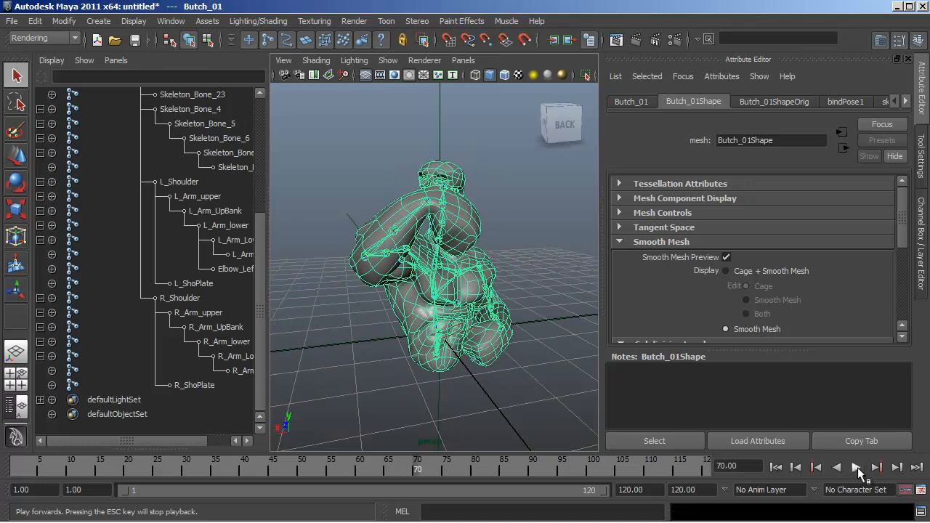
click(16, 468)
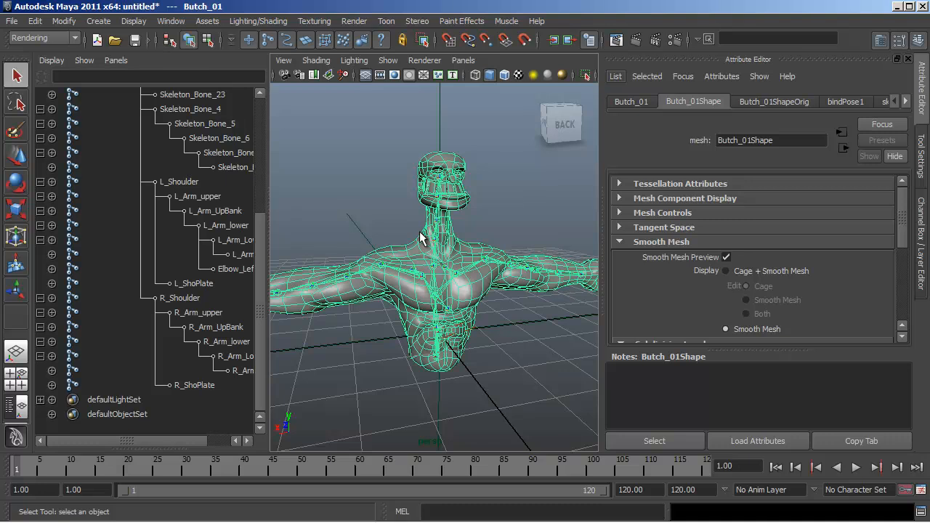
Step: Switch to a single perspective view and turn off X-Ray Joints shading
click(17, 354)
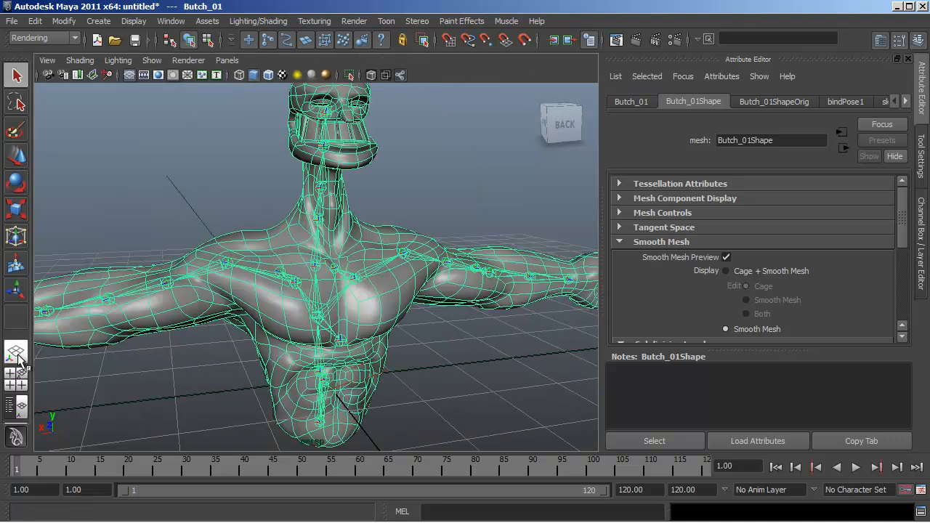
click(90, 64)
click(72, 228)
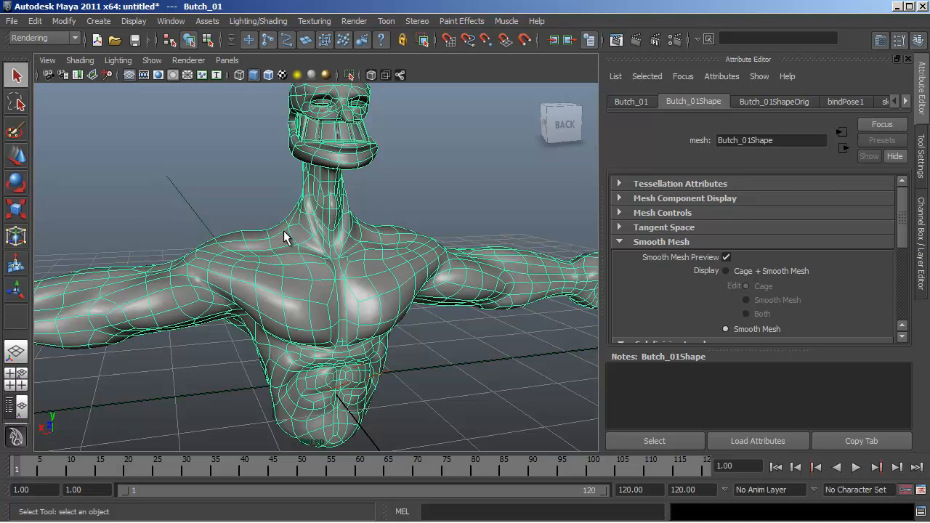
Step: Start the Paint Skin Weights Tool on the Butch_01 mesh and widen its settings to show the full Influences list
right_drag(283, 232, 246, 216)
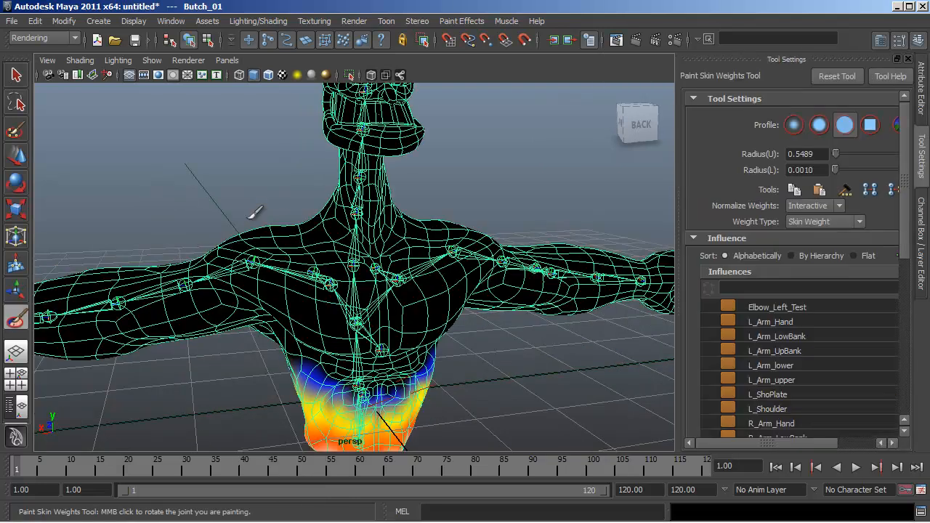
drag(905, 229, 900, 258)
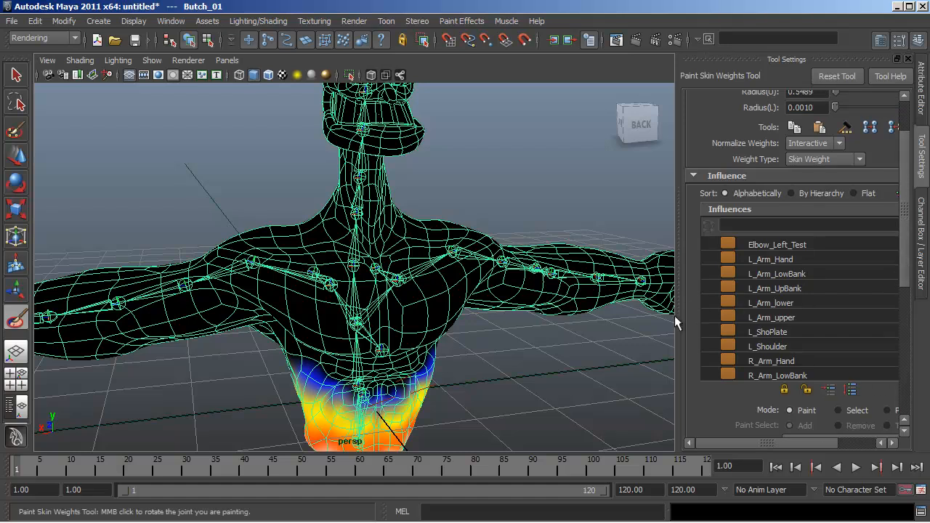
drag(677, 315, 578, 315)
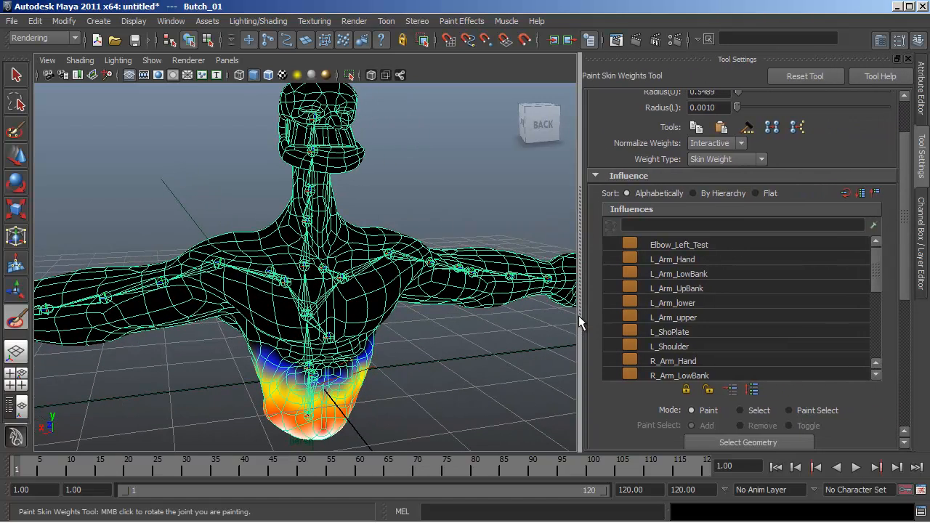
Step: Inspect the skin weights of the arm influences, from Elbow_Left_Test and the L_Arm joints through L_ShoPlate and R_Arm_Hand to L_Shoulder
click(661, 246)
click(665, 260)
click(668, 275)
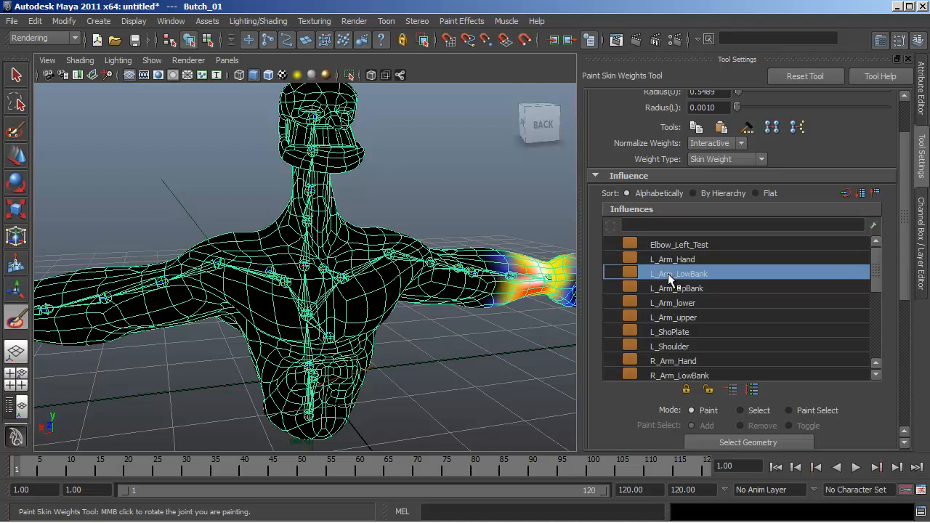
click(669, 289)
click(668, 302)
click(668, 332)
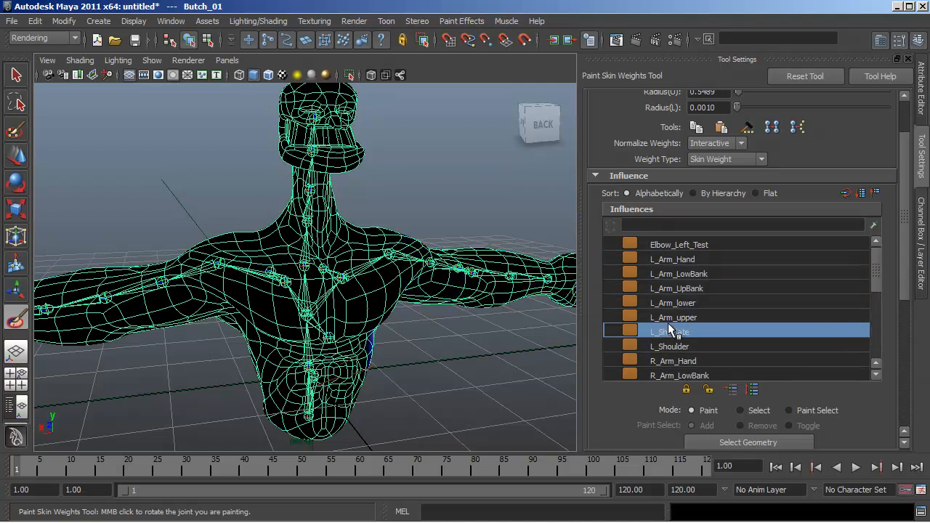
click(666, 360)
click(676, 346)
Step: Scrub the animation to frame 89 and examine how the L_Shoulder weights deform the mesh from several angles
alt+drag(464, 363, 431, 358)
drag(322, 471, 550, 472)
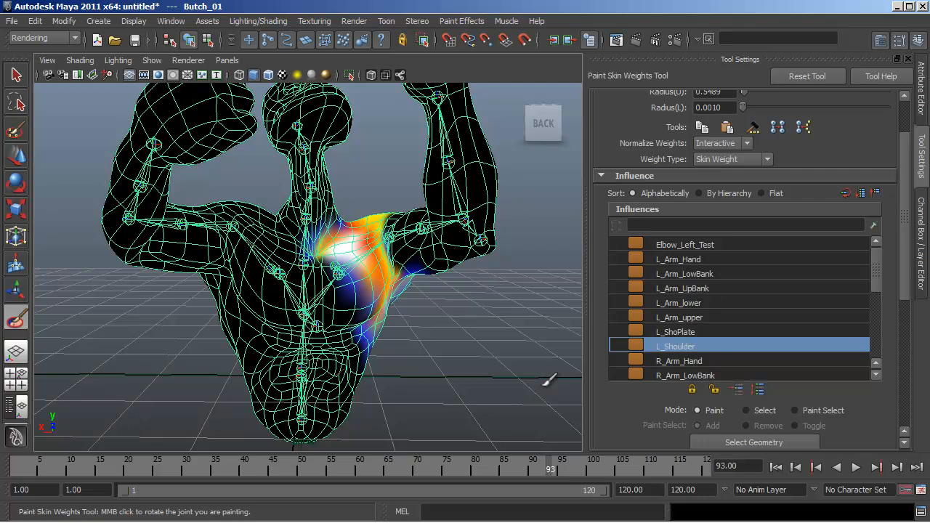
click(555, 470)
alt+drag(469, 323, 473, 368)
mouse_move(556, 472)
mouse_down()
mouse_move(585, 472)
mouse_move(527, 473)
mouse_up()
Step: Switch to messiah:studio, frame the raised arm at frame 89, then return to Maya and compare the same pose
key(alt+Tab)
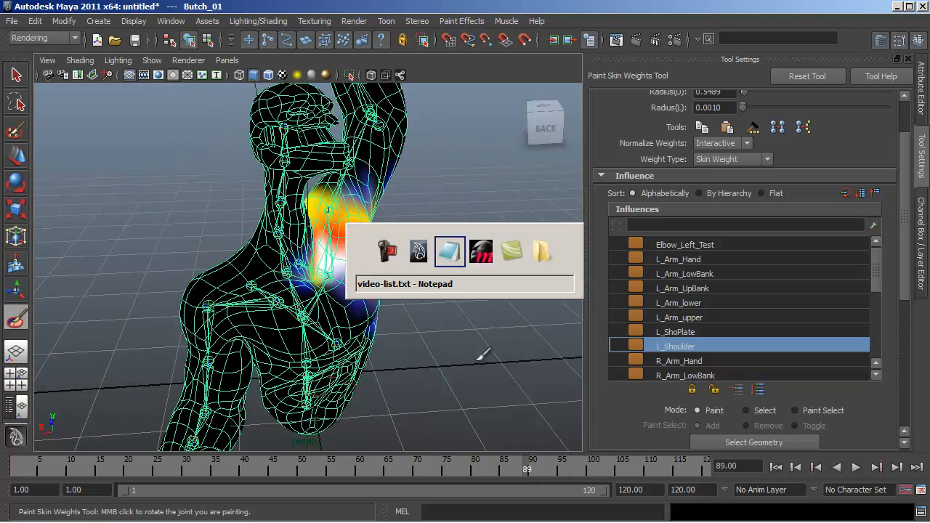
key(alt+Tab)
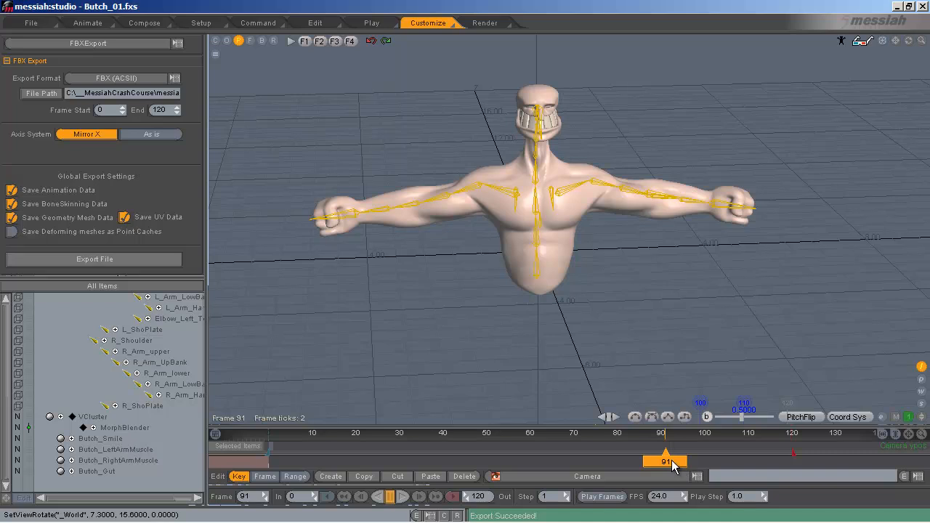
alt+middle_drag(592, 159, 513, 329)
alt+right_drag(513, 329, 466, 259)
alt+middle_drag(609, 196, 466, 268)
alt+drag(608, 297, 639, 298)
key(alt+Tab)
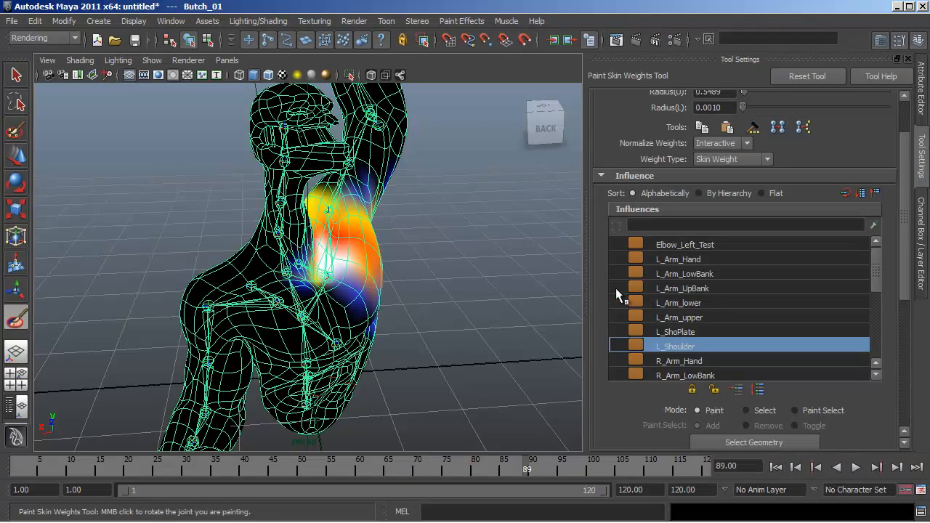
alt+middle_drag(419, 222, 438, 302)
mouse_move(439, 302)
alt+mouse_down()
mouse_move(488, 269)
mouse_move(399, 286)
mouse_move(477, 301)
mouse_move(439, 290)
mouse_move(447, 285)
alt+mouse_up()
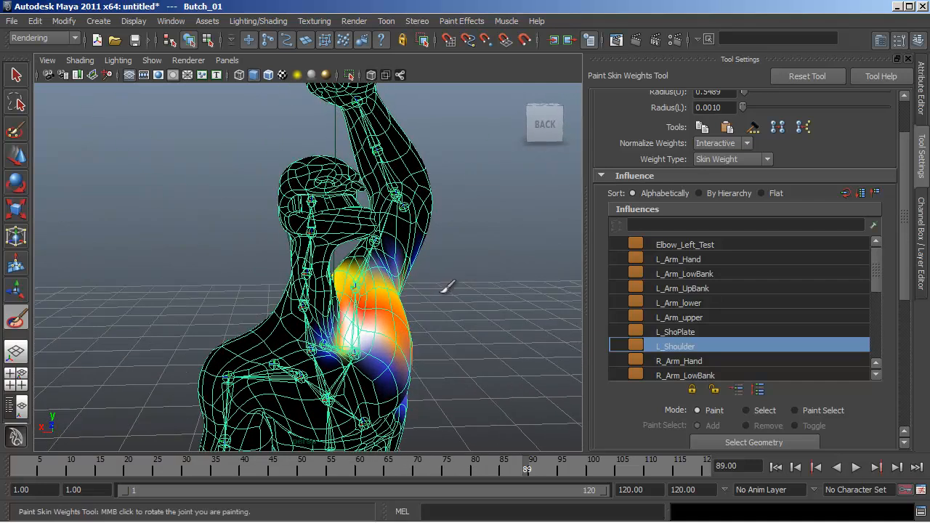
Step: Show the Outliner beside the viewport, select the imported Camera and look through it
click(11, 414)
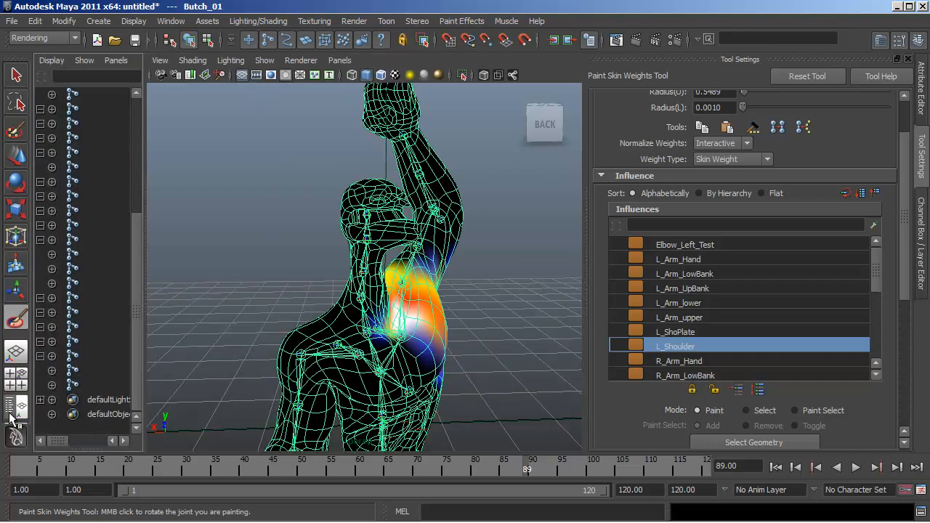
drag(145, 316, 273, 107)
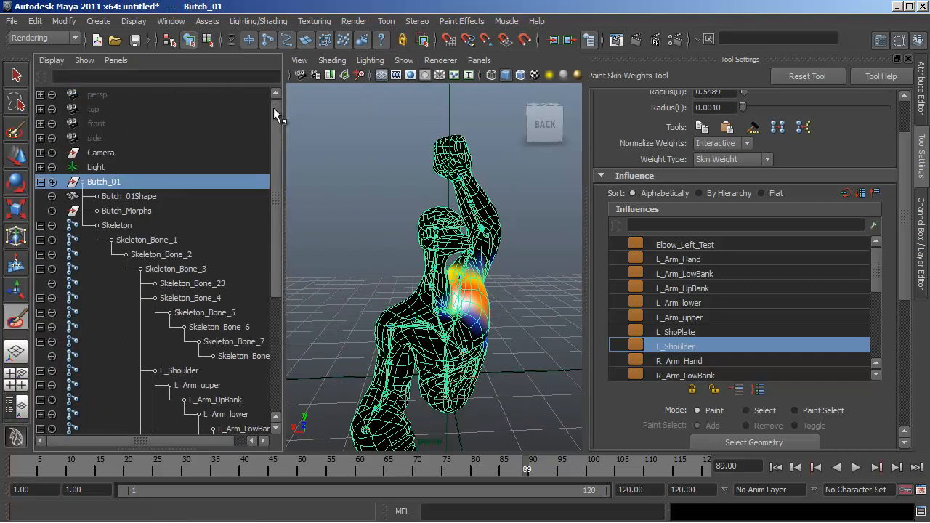
click(99, 154)
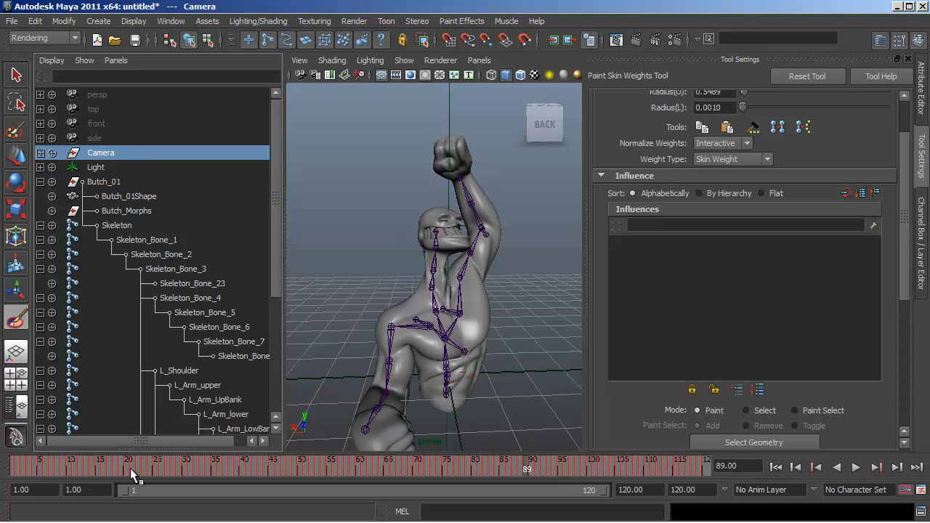
click(476, 61)
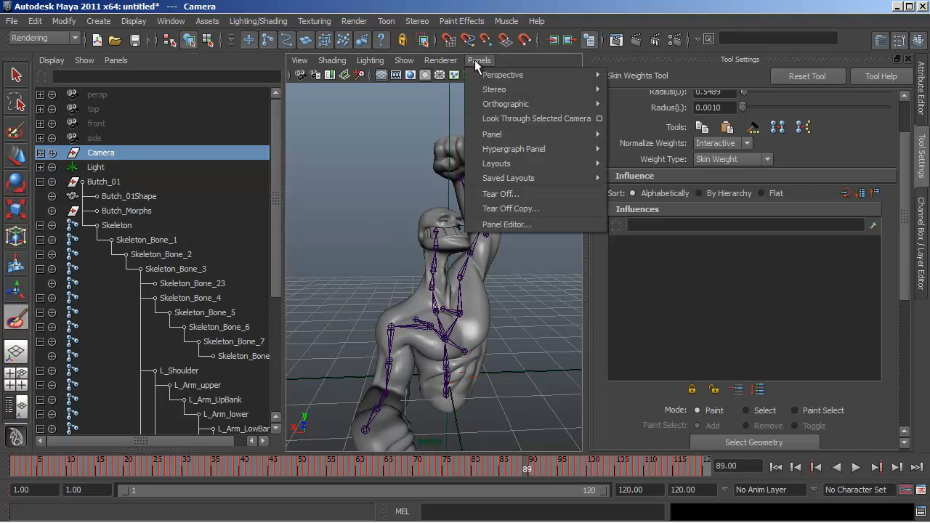
click(492, 121)
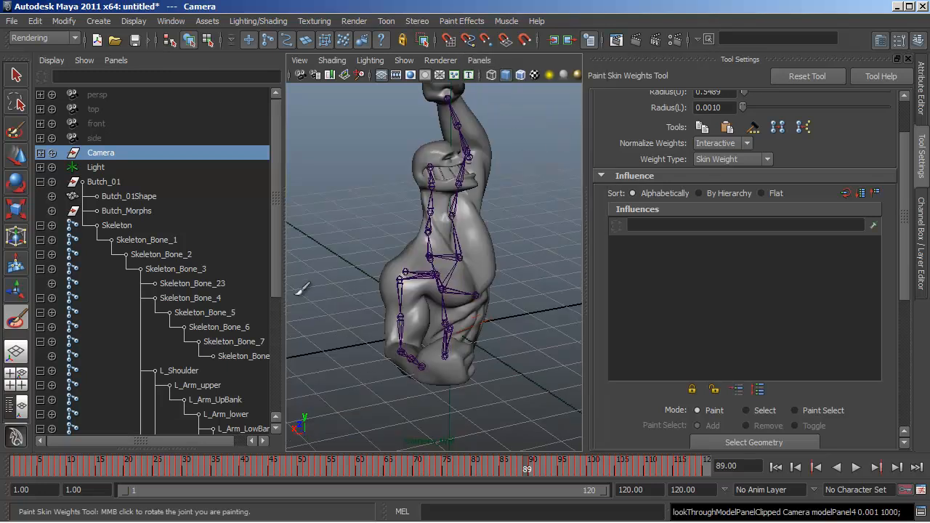
Step: Widen the camera view and compare its pose at frame 89 with messiah:studio, then switch back to Maya
drag(282, 283, 220, 285)
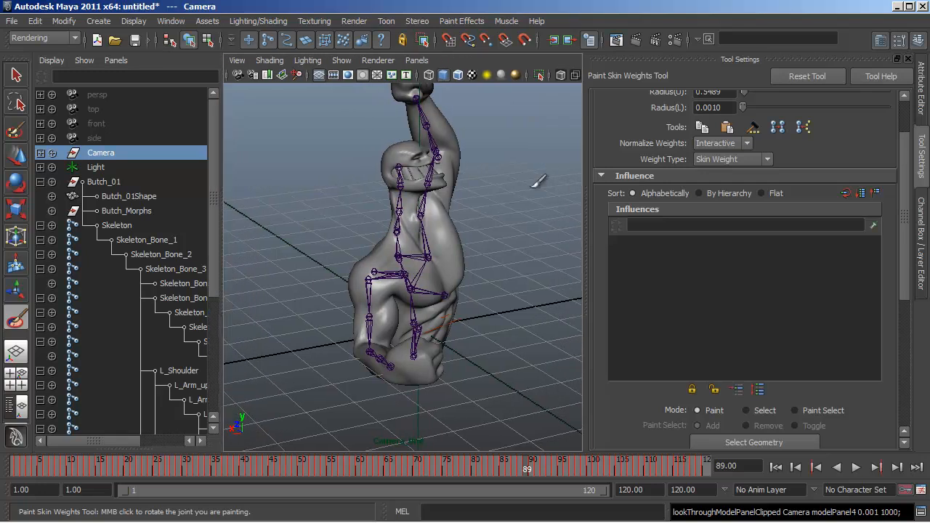
drag(586, 174, 627, 175)
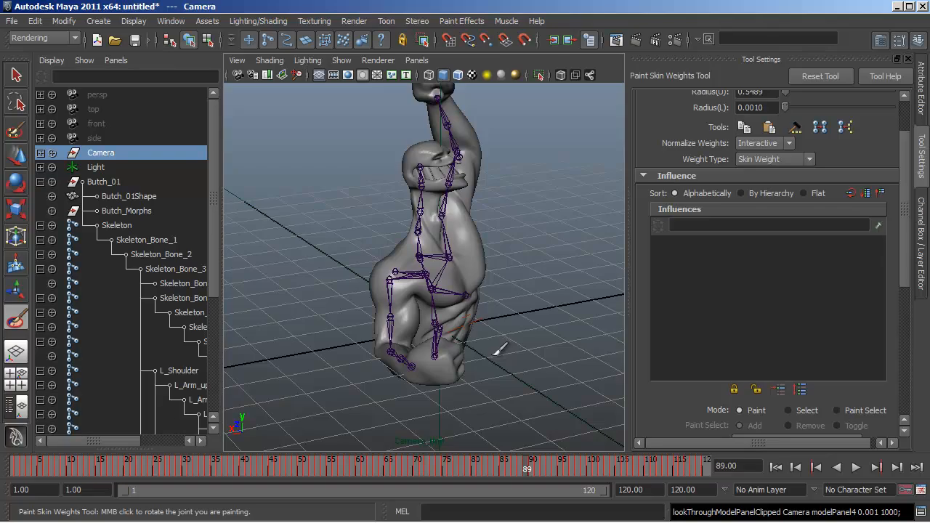
key(alt+Tab)
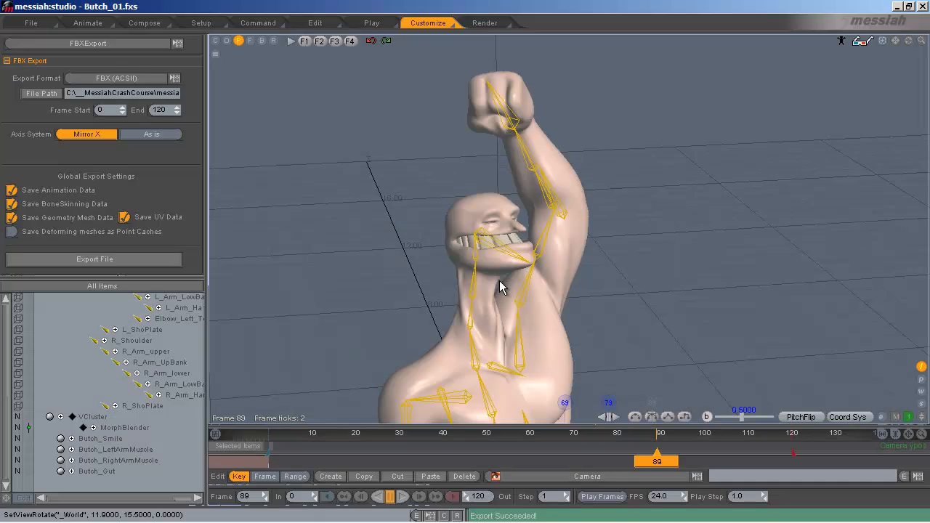
key(alt+Tab)
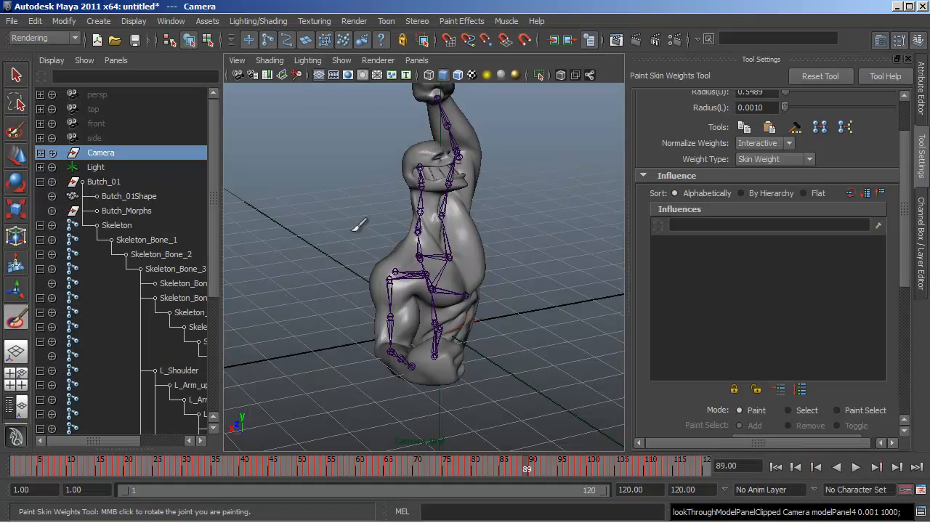
Step: Examine the attributes of the imported Camera, its child Camera_Unit and Camera_UnitShape
click(922, 93)
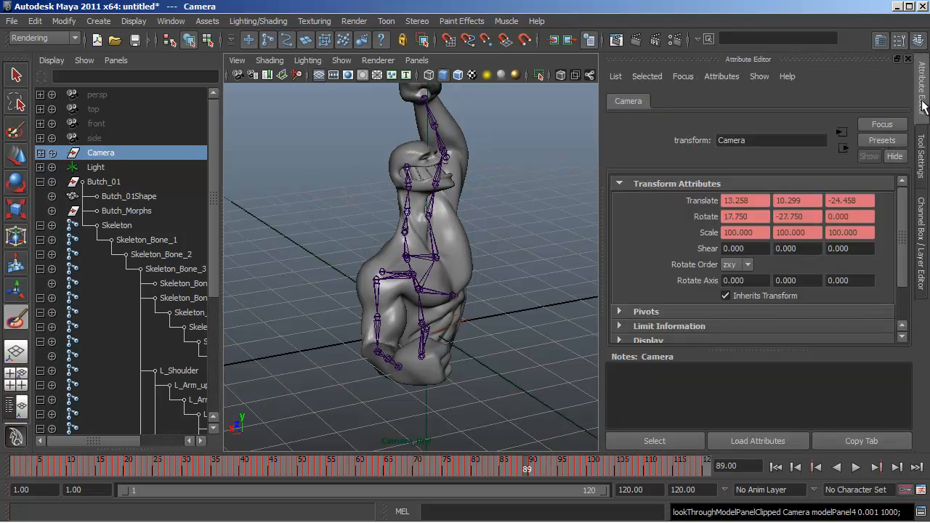
mouse_move(902, 215)
mouse_down()
mouse_move(901, 254)
mouse_move(901, 202)
mouse_up()
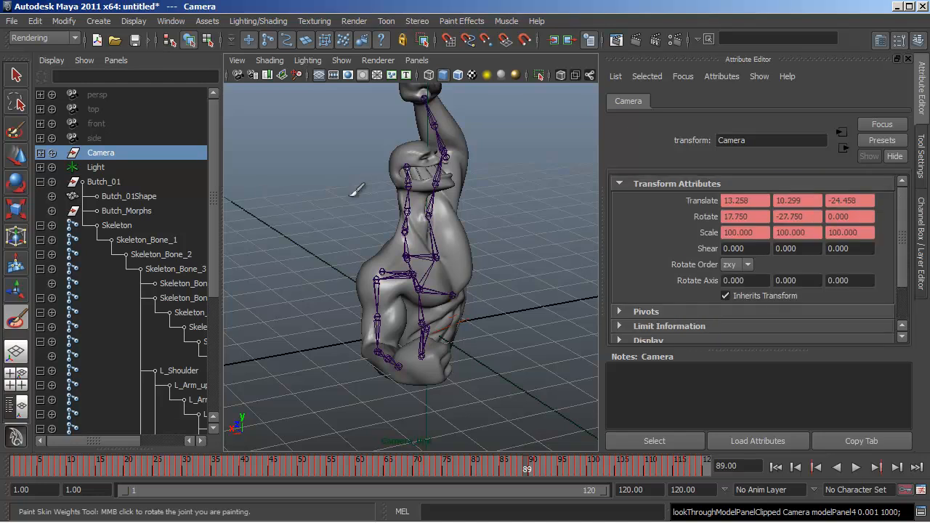
click(40, 153)
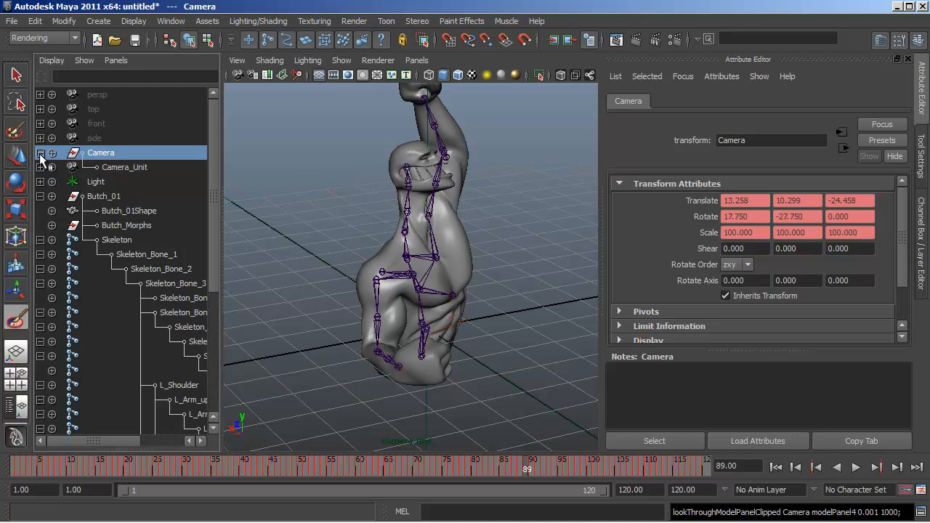
click(122, 167)
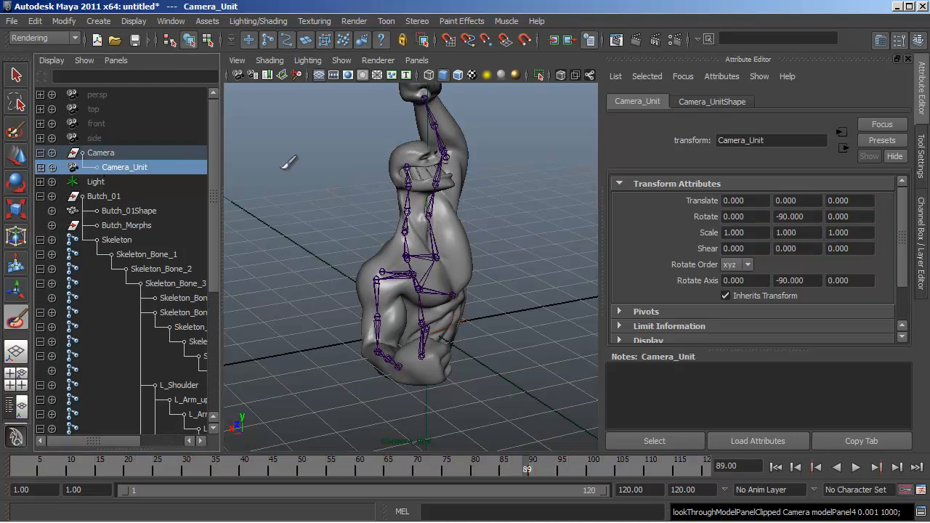
click(723, 102)
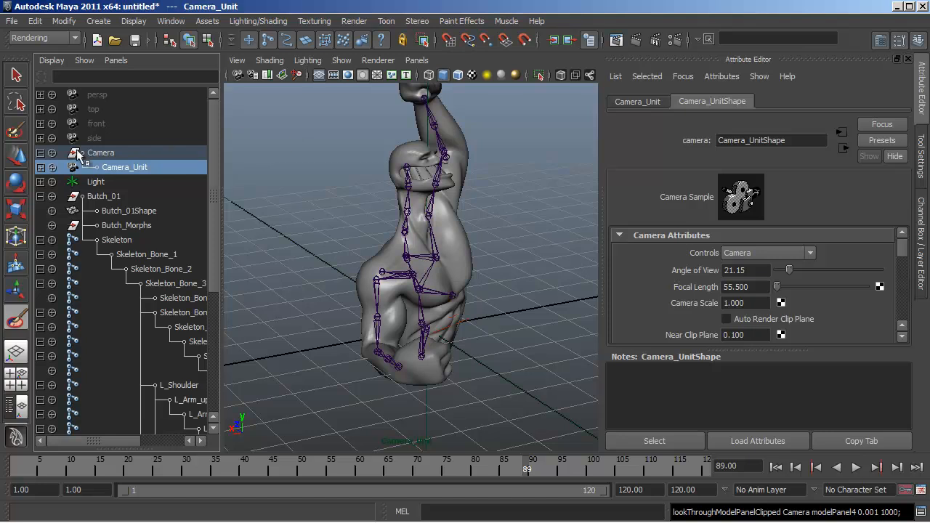
click(40, 167)
click(150, 181)
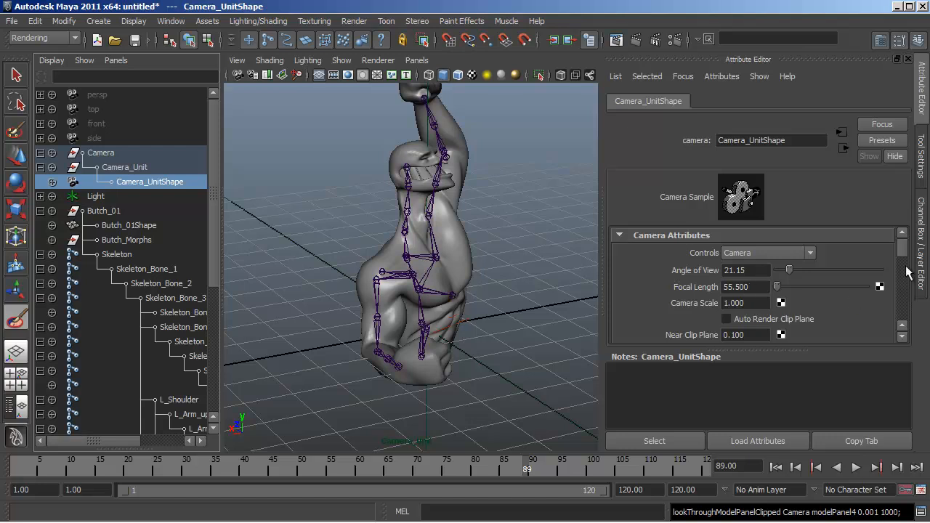
mouse_move(901, 260)
mouse_down()
mouse_move(906, 272)
mouse_move(905, 259)
mouse_up()
Step: Scrub the animation to frame 81 and switch the viewport back to the persp camera
key(alt+v)
drag(522, 471, 480, 471)
alt+drag(522, 303, 599, 337)
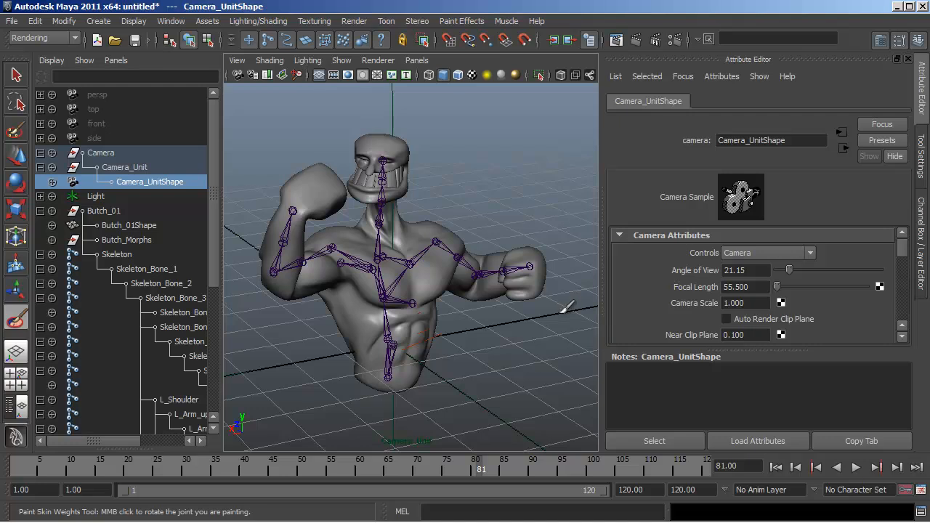
key(space)
drag(559, 317, 561, 284)
Step: Select the R_Arm_LowBank joint on the raised forearm and twist it to a Z rotation of about -147
key(q)
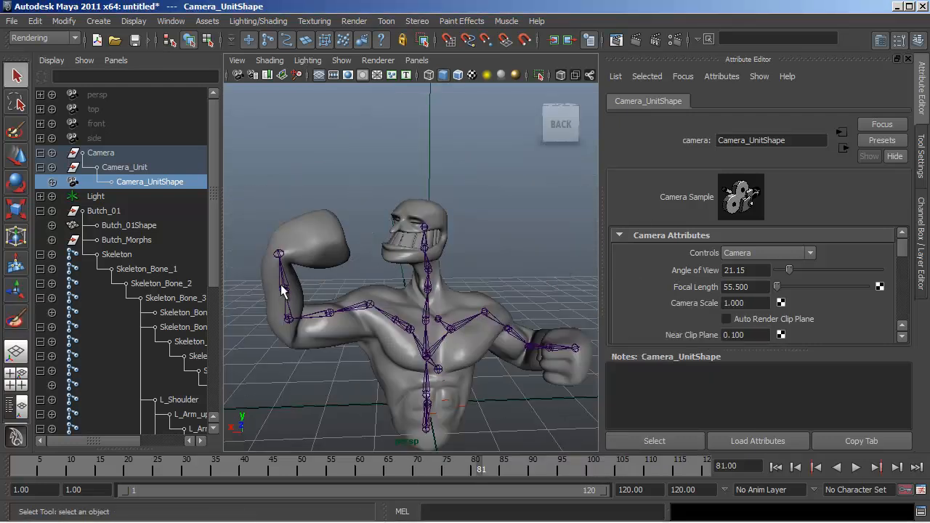
click(283, 289)
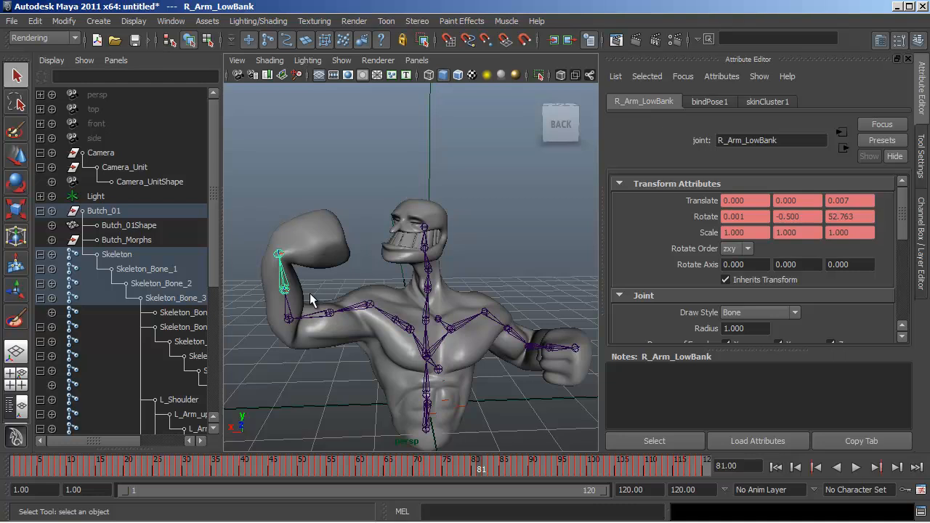
key(e)
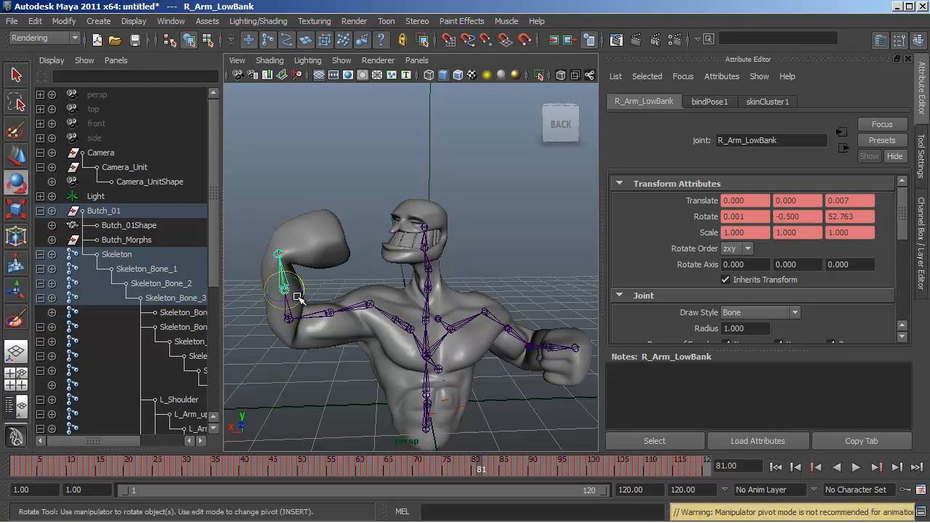
drag(297, 298, 267, 302)
alt+drag(344, 282, 283, 271)
alt+drag(329, 236, 345, 248)
Step: Switch to messiah:studio and view Butch's flexed arm at frame 81 in the perspective view
key(alt+Tab)
key(Tab)
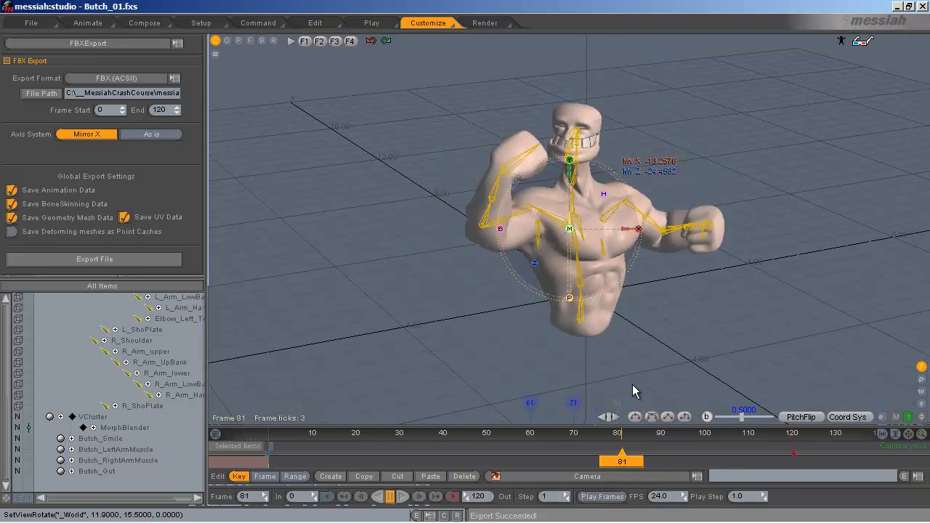
click(238, 41)
alt+shift+drag(466, 266, 530, 186)
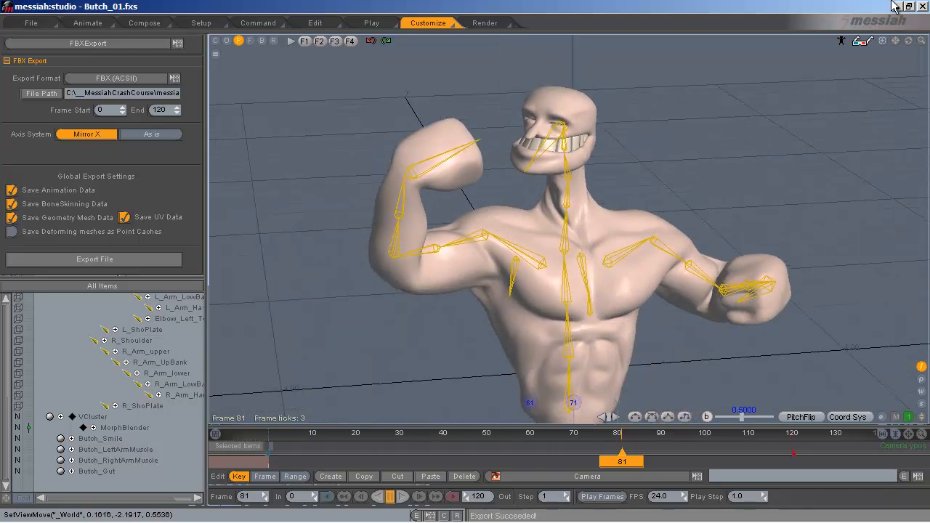
alt+drag(465, 268, 324, 140)
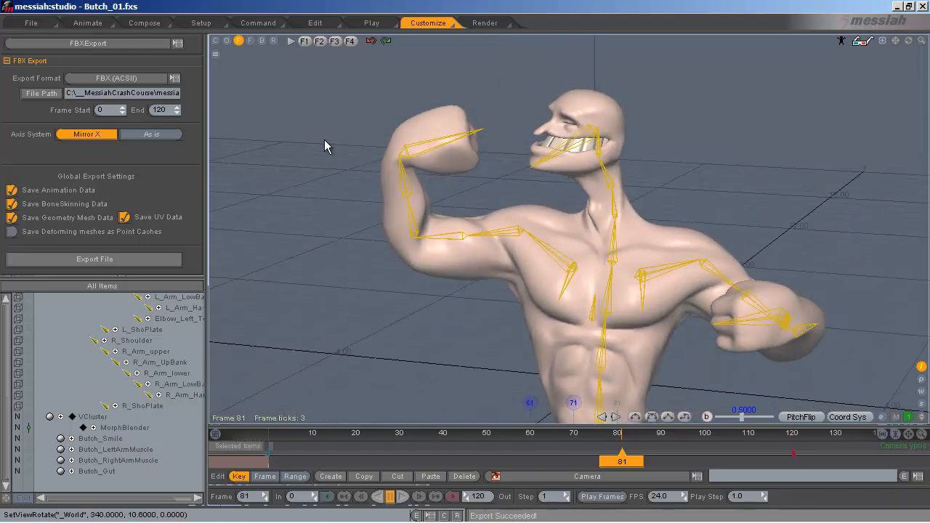
Step: Try twisting the R_Arm_LowBank bone to a bank of about 135, undo the rotation and switch back to Maya
drag(405, 187, 464, 262)
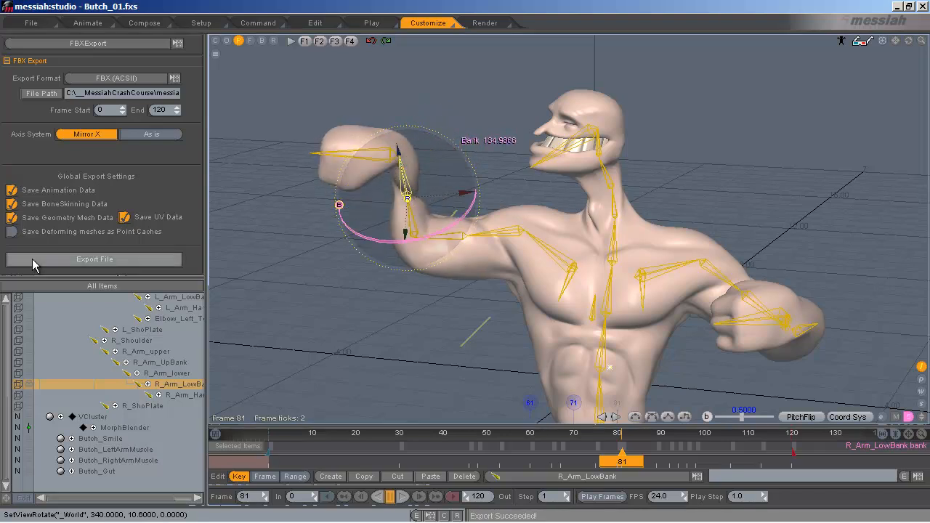
alt+drag(311, 307, 457, 264)
key(ctrl+z)
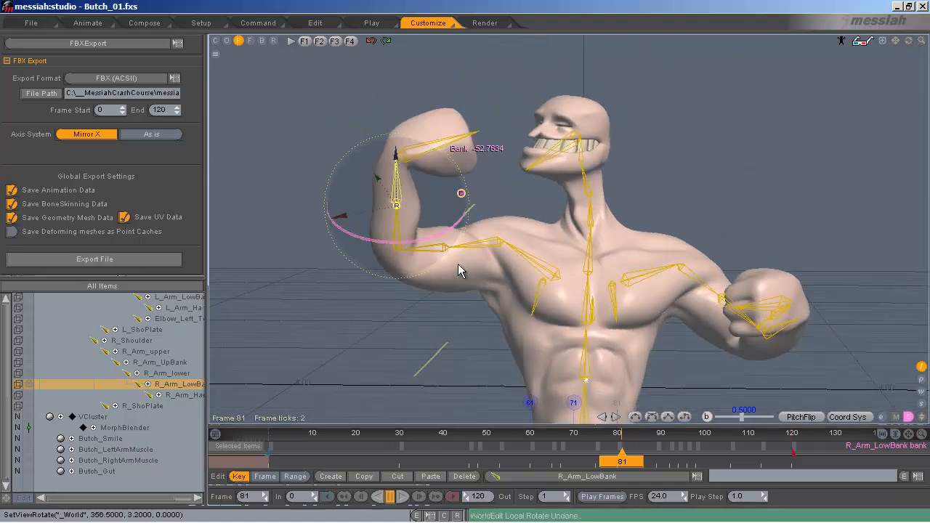
key(alt+Tab)
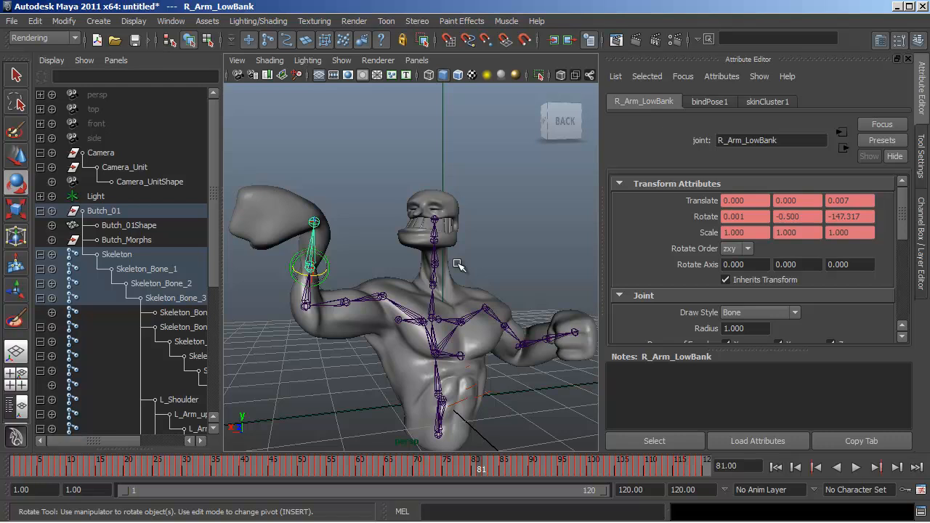
Step: Set the skinning method of Butch_01Shape's skinCluster1 to Dual Quaternion and inspect the twisted arm
click(105, 226)
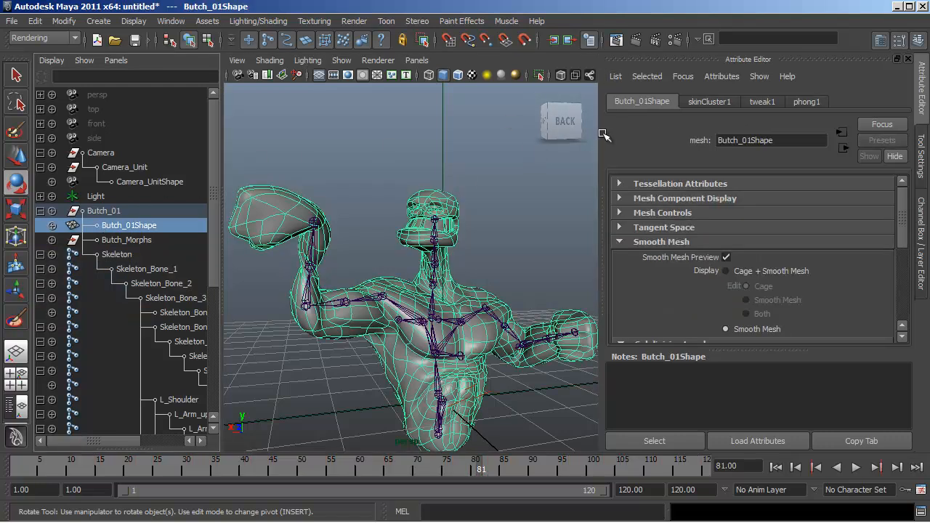
click(711, 102)
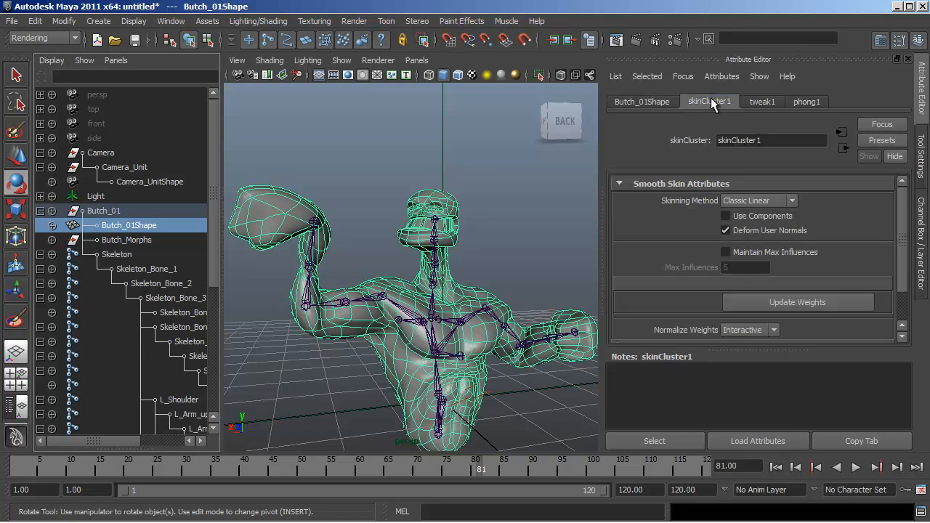
click(775, 206)
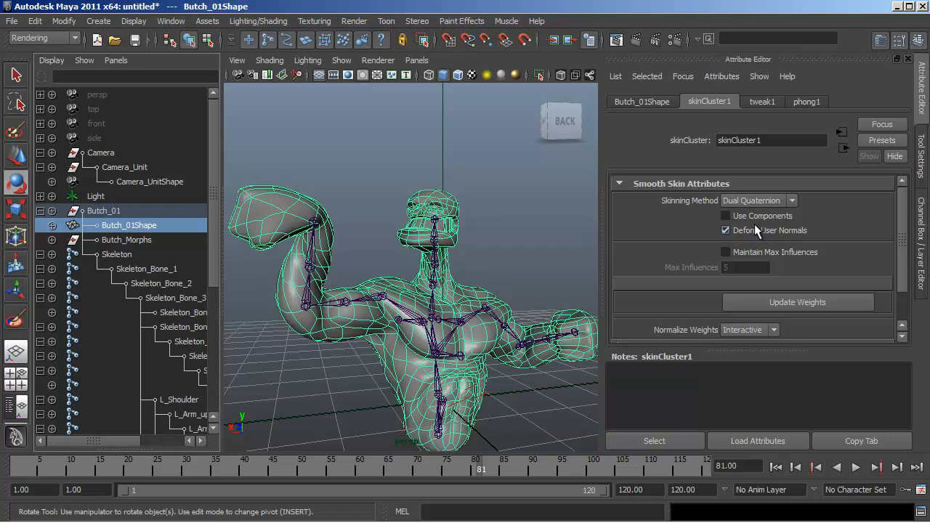
alt+drag(364, 254, 438, 211)
mouse_move(333, 204)
alt+right_down()
mouse_move(370, 216)
mouse_move(343, 212)
alt+right_up()
mouse_move(512, 231)
alt+mouse_down()
mouse_move(491, 230)
mouse_move(502, 233)
alt+mouse_up()
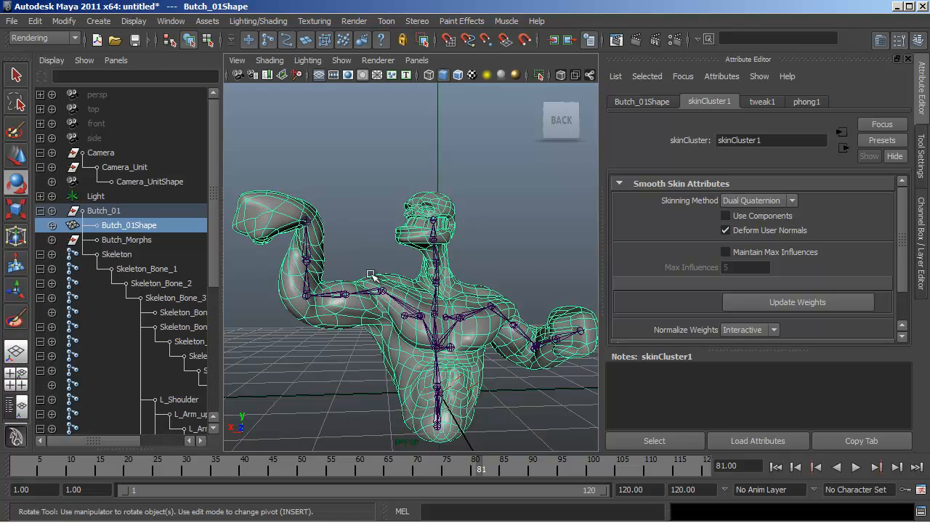
Step: Set skinCluster1's skinning method back to Classic Linear and compare the arm deformation from other angles
click(756, 201)
click(744, 211)
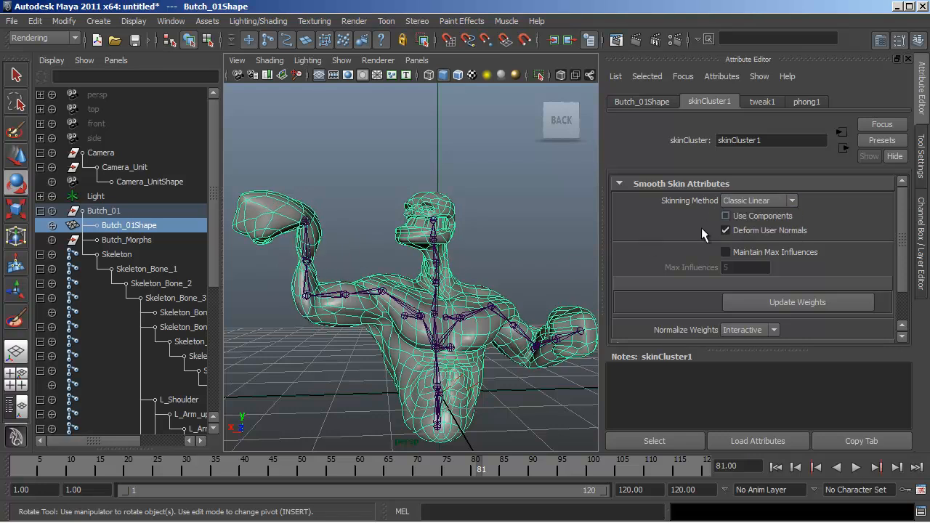
alt+drag(484, 276, 274, 275)
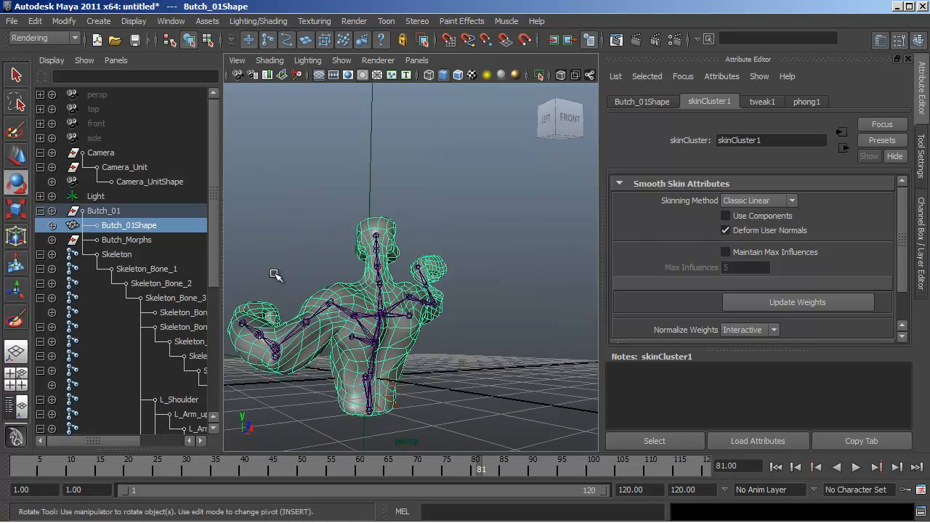
alt+right_drag(274, 274, 324, 286)
alt+drag(337, 297, 359, 287)
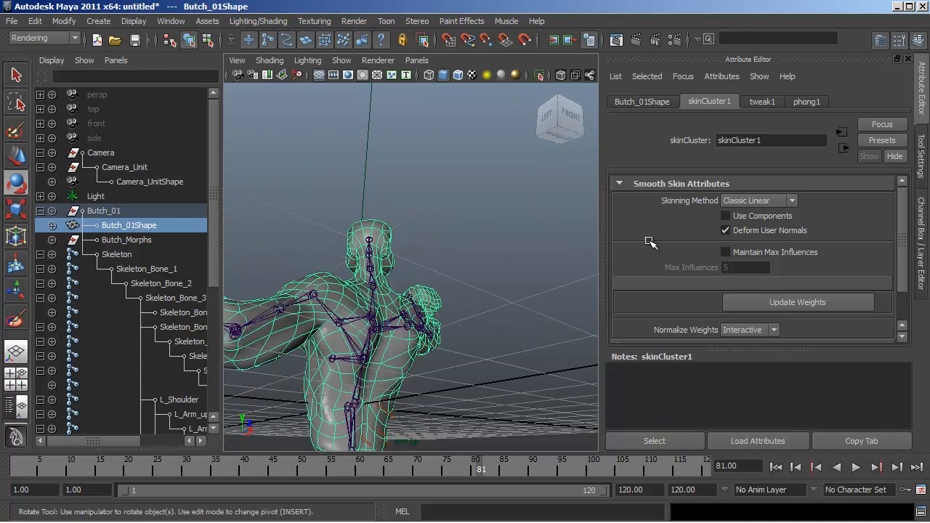
Step: Return skinCluster1's skinning method to Dual Quaternion and check the arm
click(757, 201)
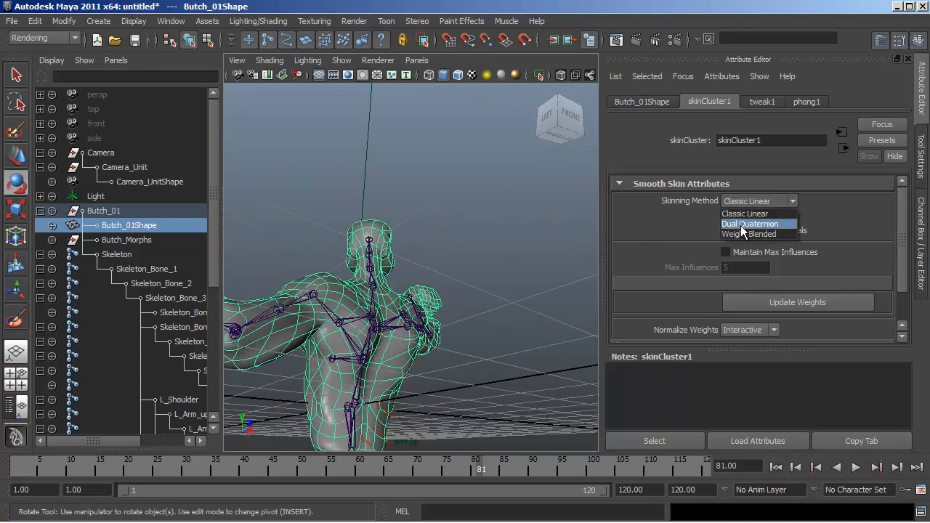
click(748, 223)
alt+drag(539, 280, 515, 222)
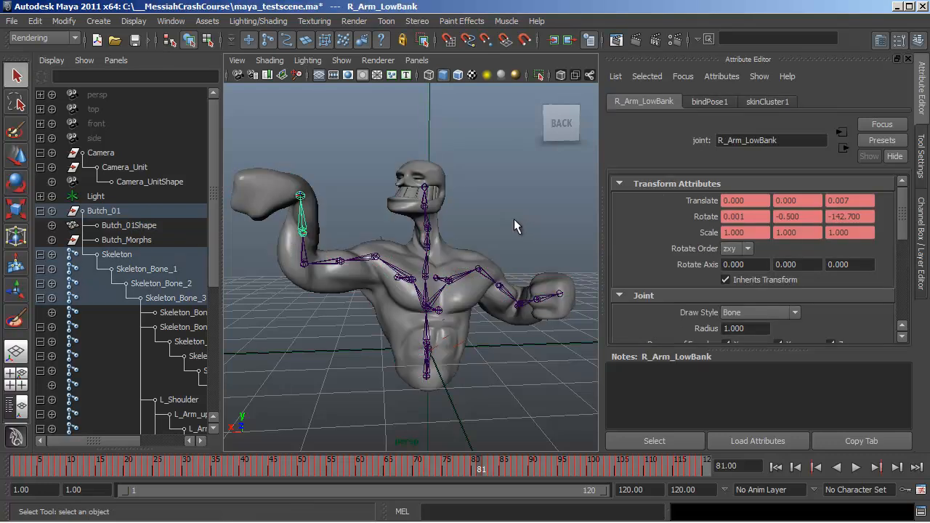
Step: Switch to LightWave Layout and start loading a scene
click(895, 7)
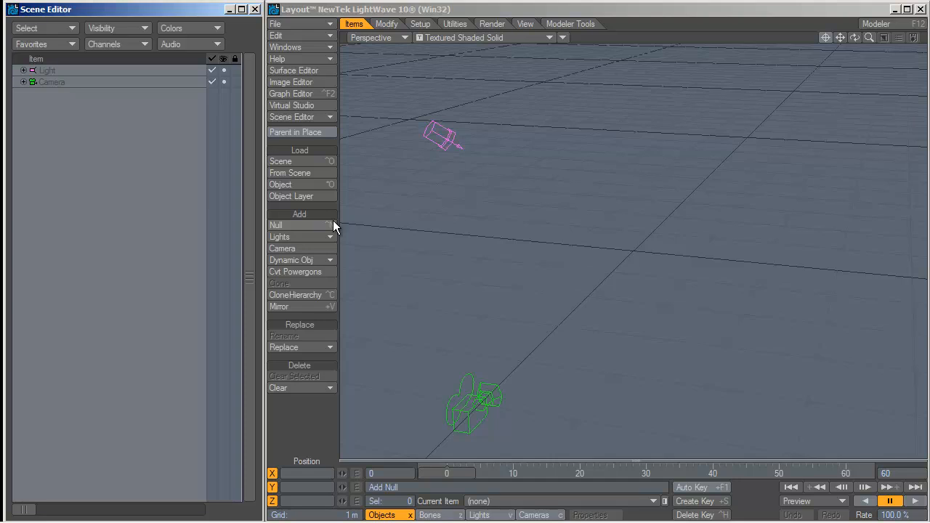
click(315, 23)
mouse_move(315, 34)
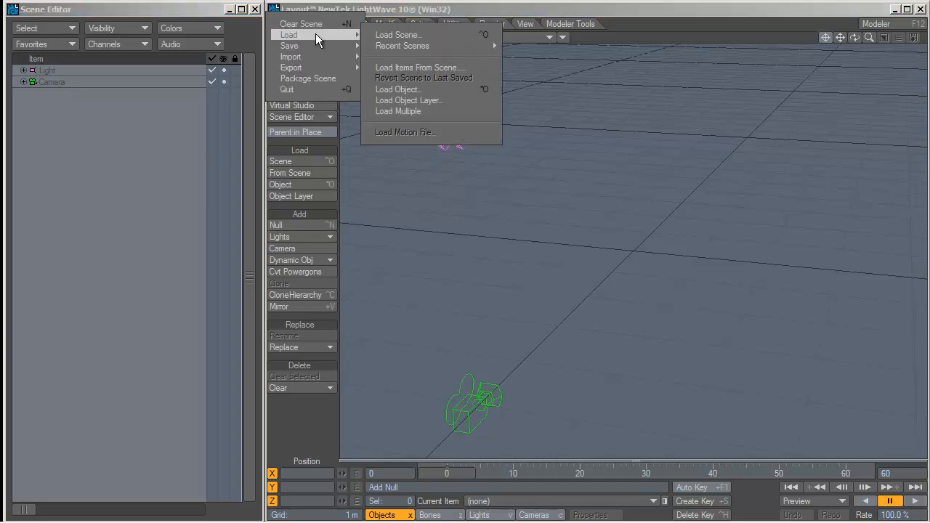
click(383, 34)
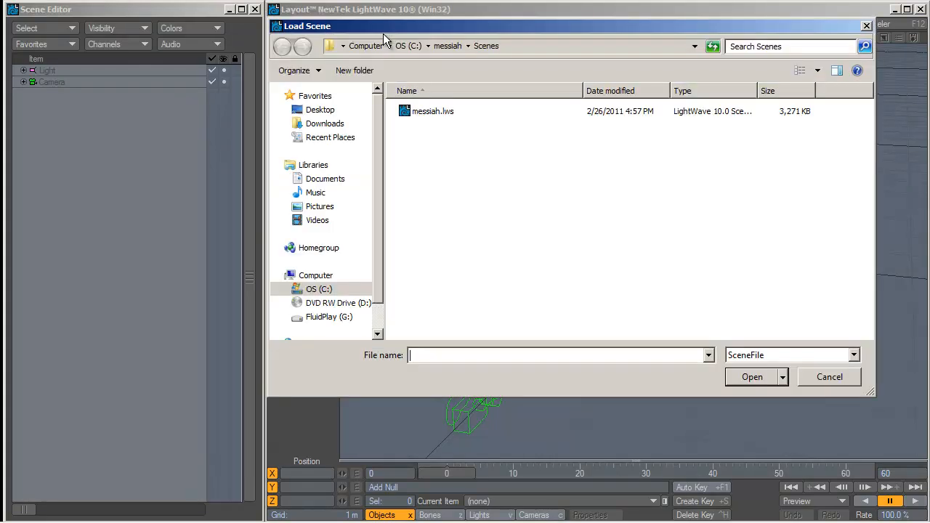
Step: Load the exported FBX from C:/__MessiahCrashCourse, using C:/__MessiahCrashCourse/messiah as content directory and leaving scene scaling off
click(403, 44)
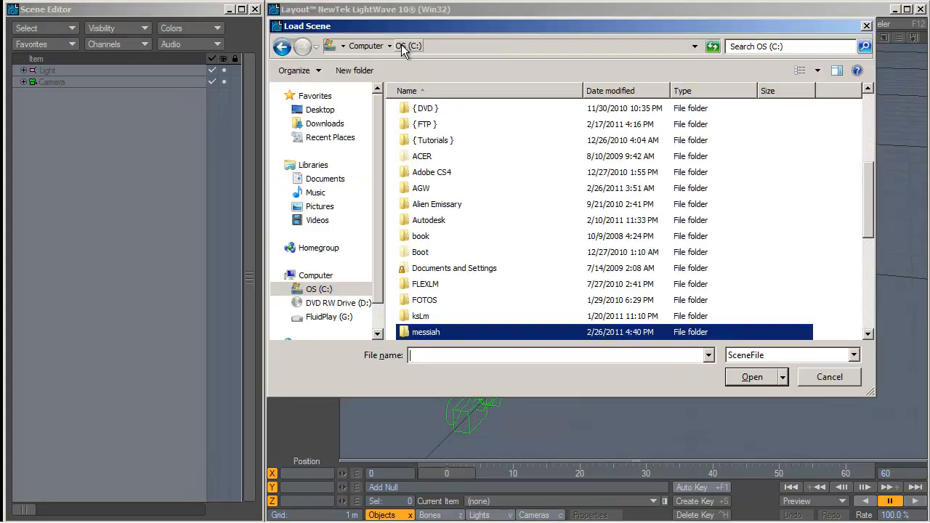
click(430, 243)
scroll(430, 247, up, 5)
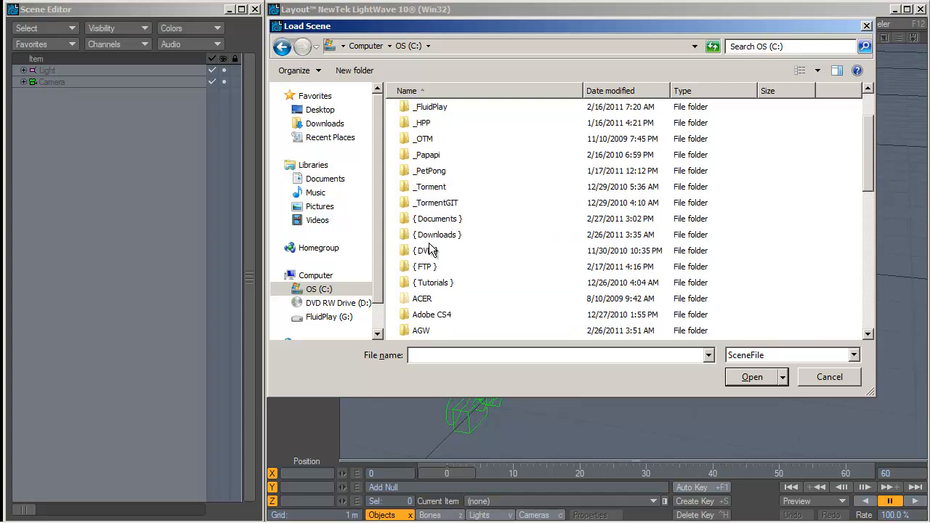
double_click(447, 127)
double_click(430, 113)
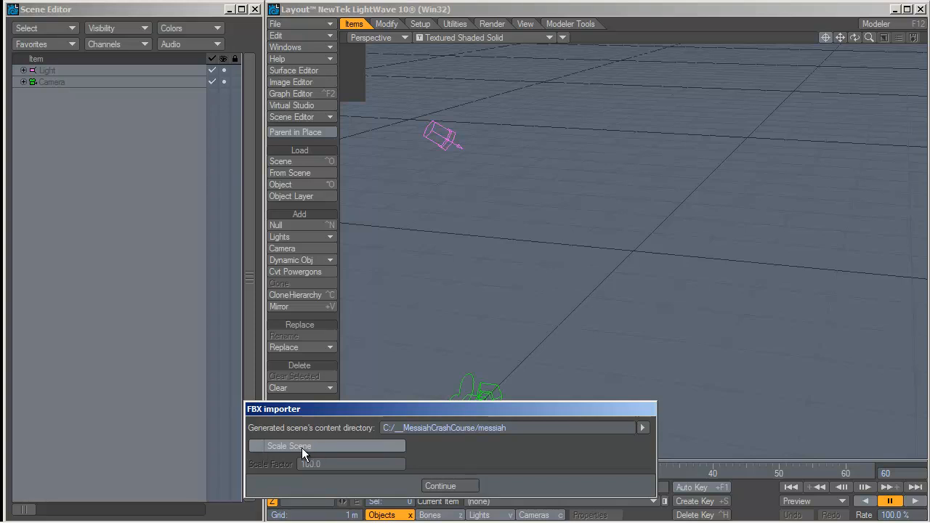
click(455, 483)
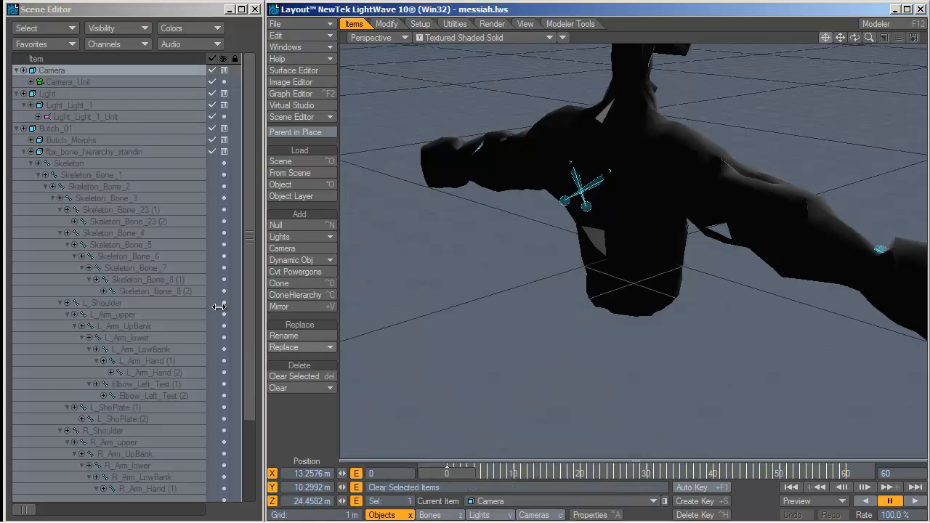
Step: Delete the VCluster object together with all its descendants from the scene
drag(248, 245, 252, 326)
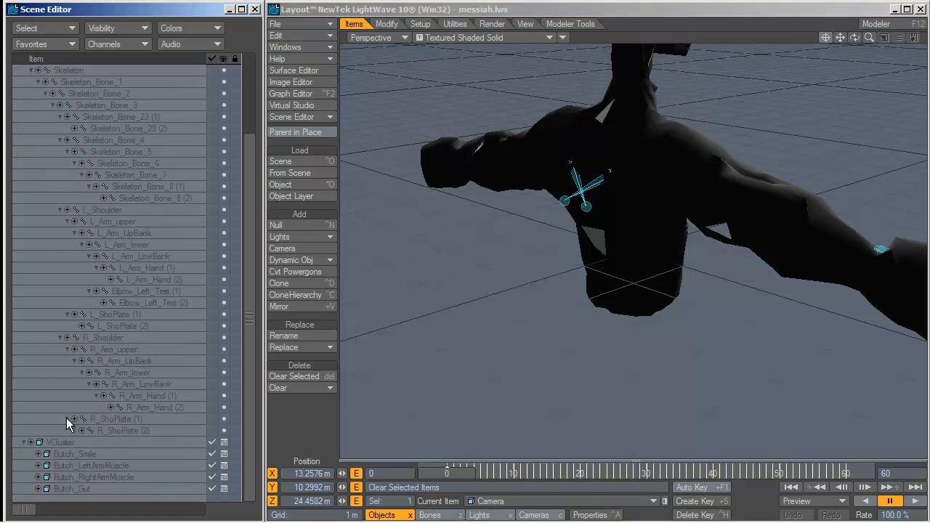
click(70, 442)
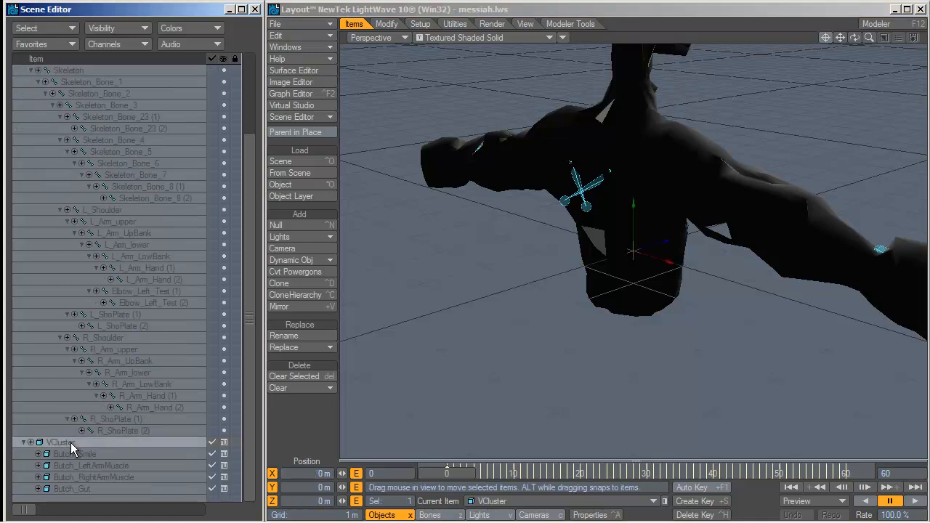
key(Delete)
click(505, 481)
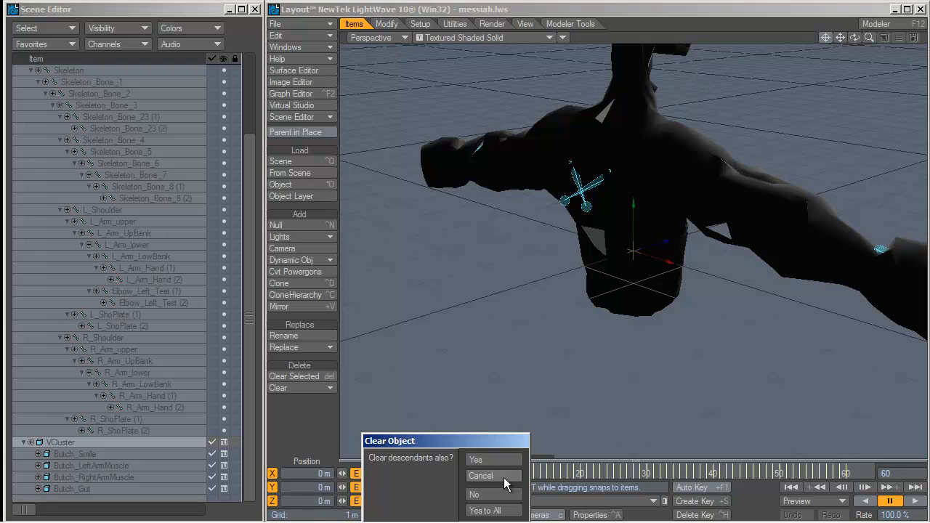
click(485, 511)
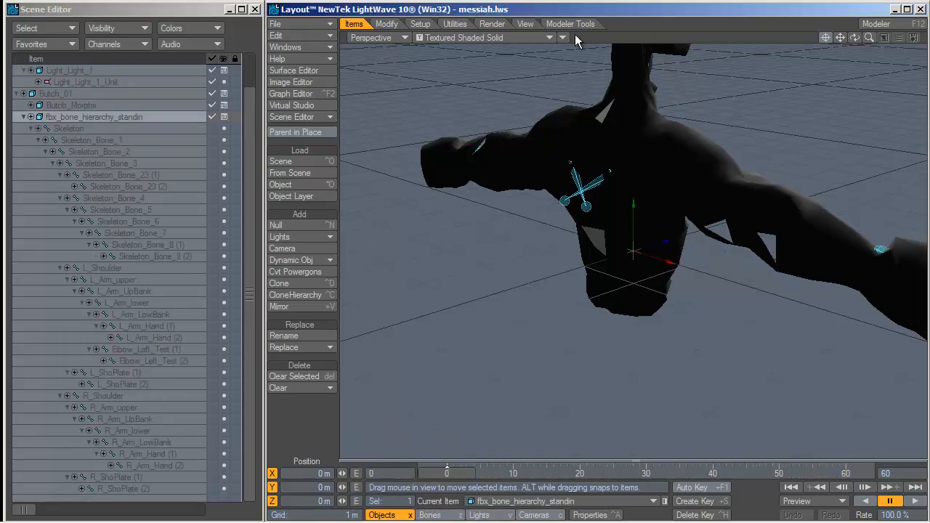
Step: Turn on the viewport headlight and view Butch from the front
click(524, 23)
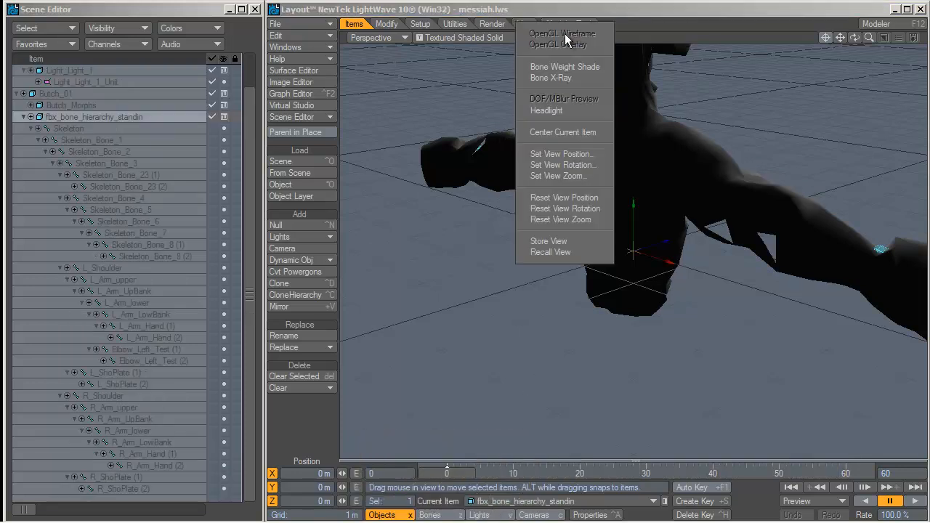
click(552, 114)
mouse_move(854, 37)
mouse_down()
mouse_move(672, 37)
mouse_move(331, 250)
mouse_up()
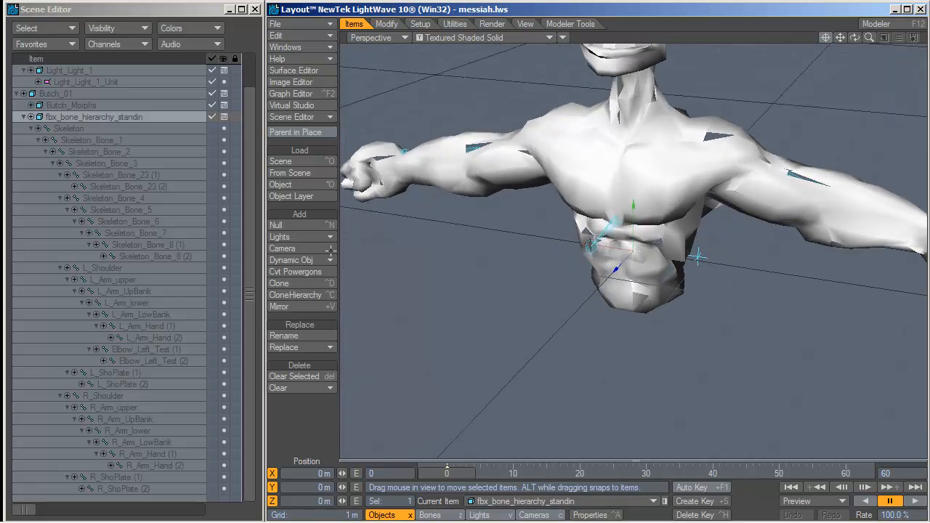
Step: Convert the Butch_01 mesh to subpatches and review its object properties
click(56, 94)
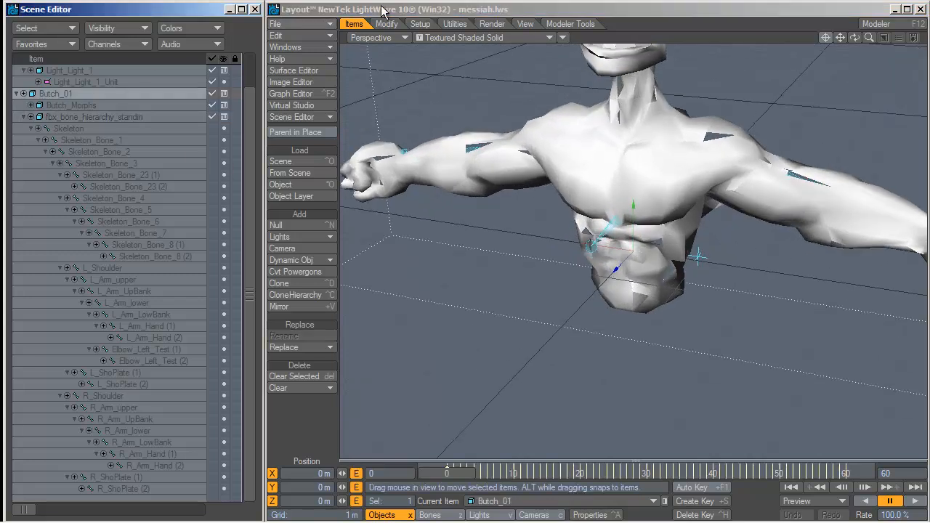
click(570, 23)
click(295, 161)
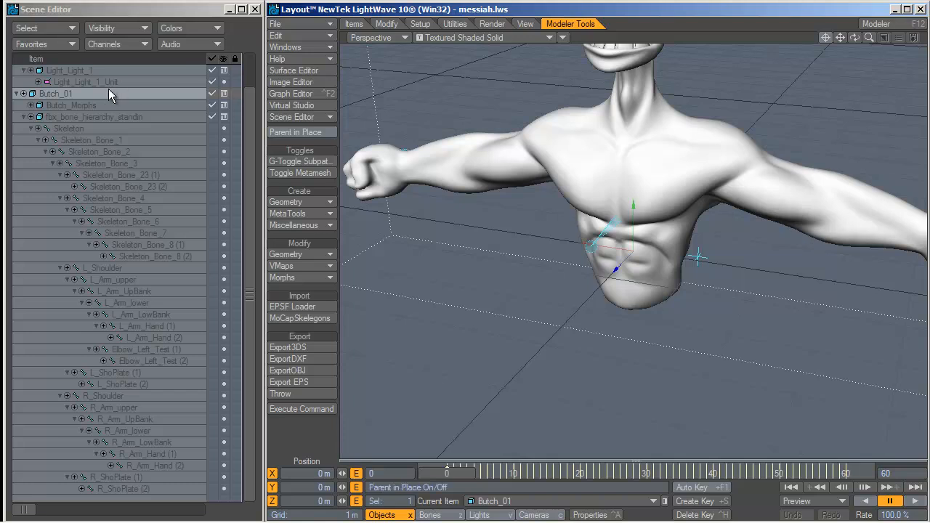
key(p)
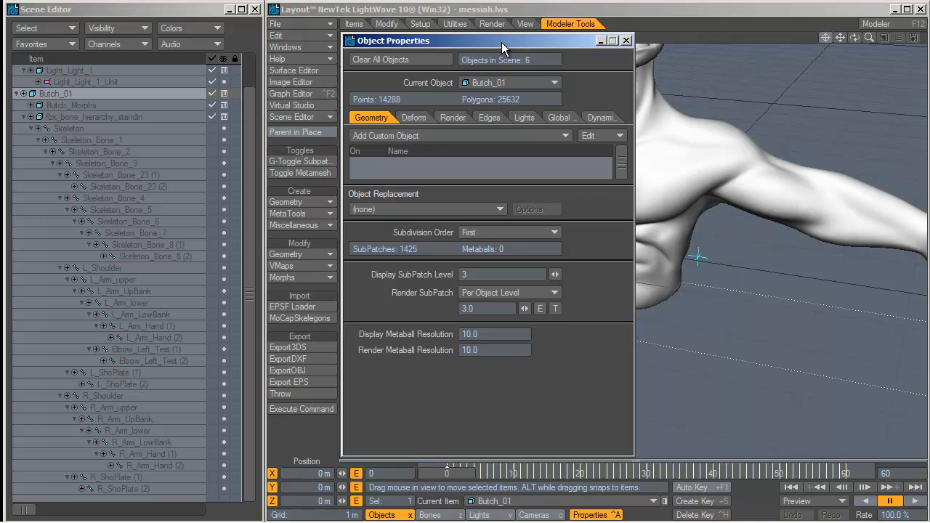
click(626, 40)
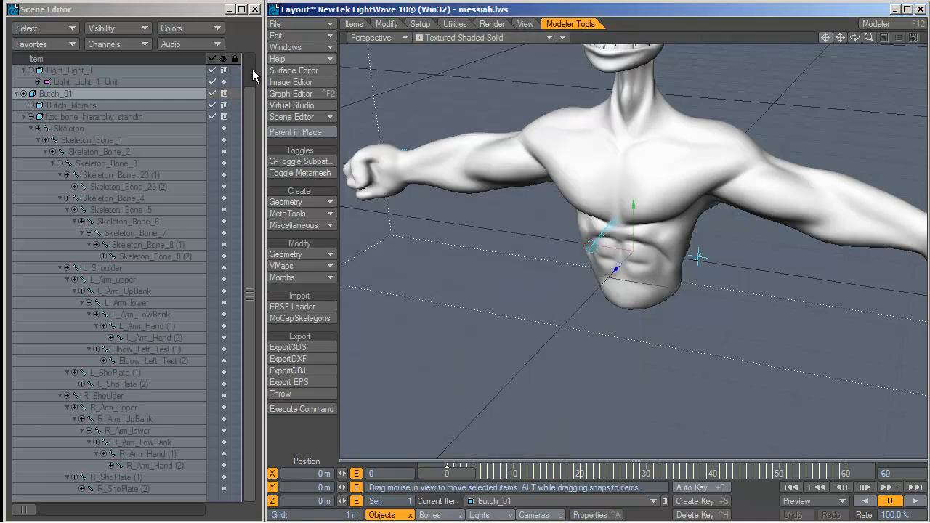
Step: Set Butch_01's display subpatch level to 2 and its subdivision order to Last in the object properties
double_click(72, 92)
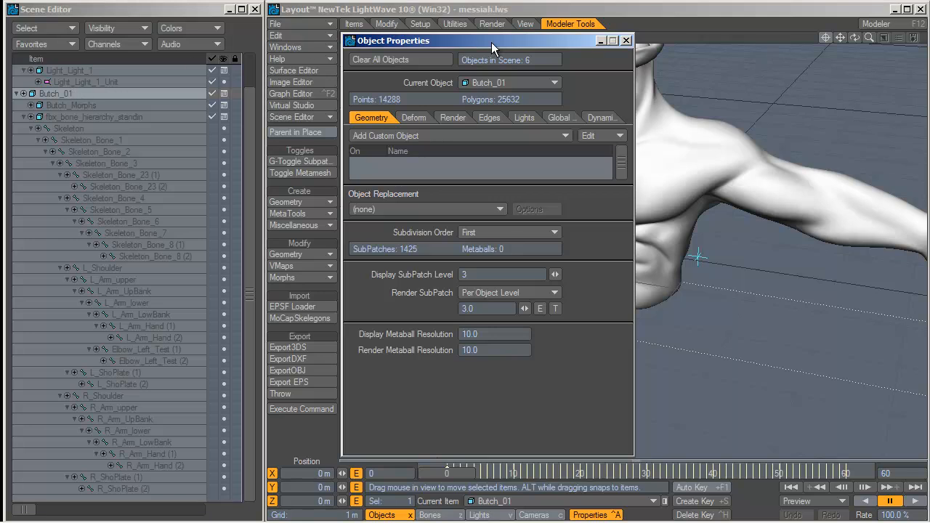
drag(472, 276, 458, 275)
text(2)
click(473, 231)
click(458, 285)
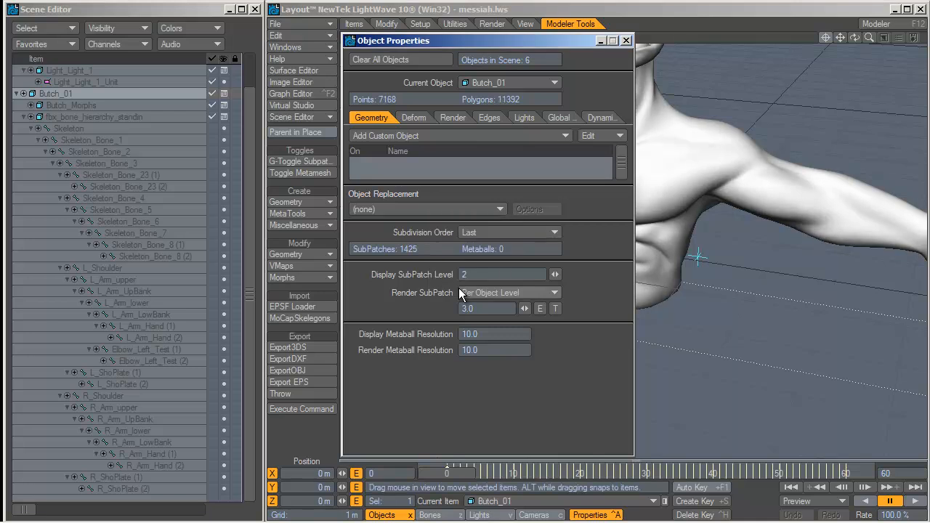
click(626, 41)
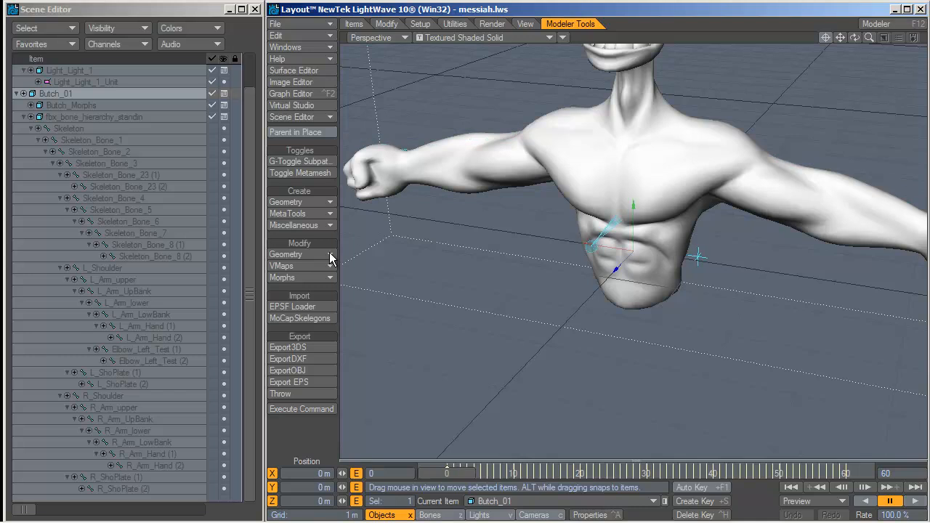
Step: Turn on all bones of the imported Butch skeleton
click(421, 25)
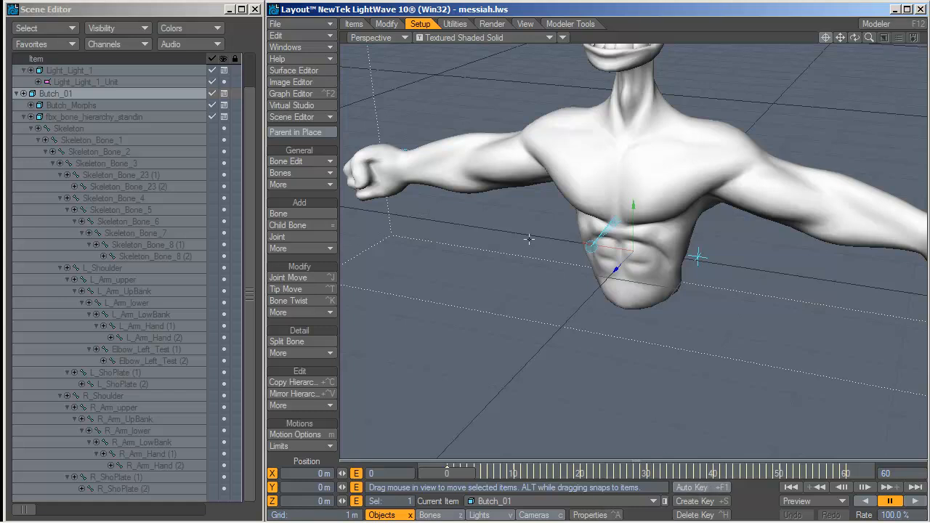
click(300, 174)
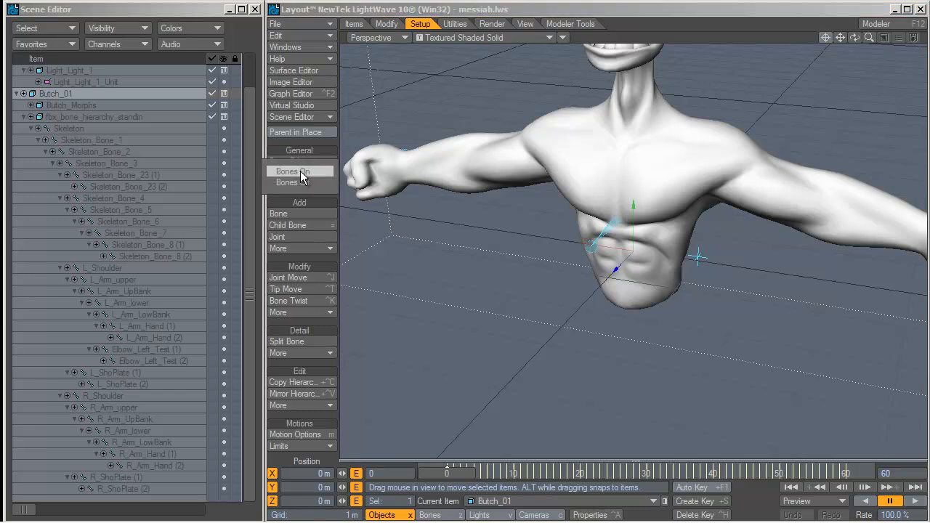
click(301, 172)
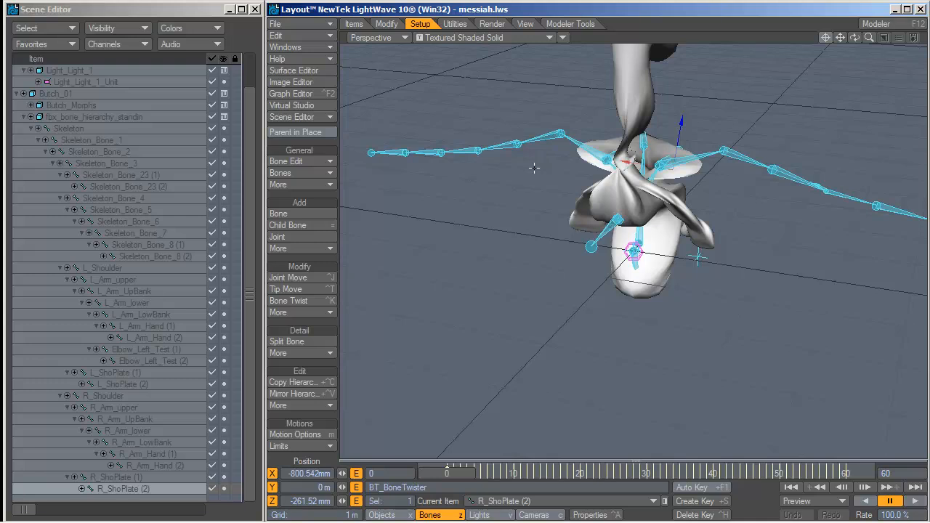
Step: Remove all pivot rotations from the skeleton with Remove RPR and reactivate its bones
click(314, 313)
mouse_move(320, 329)
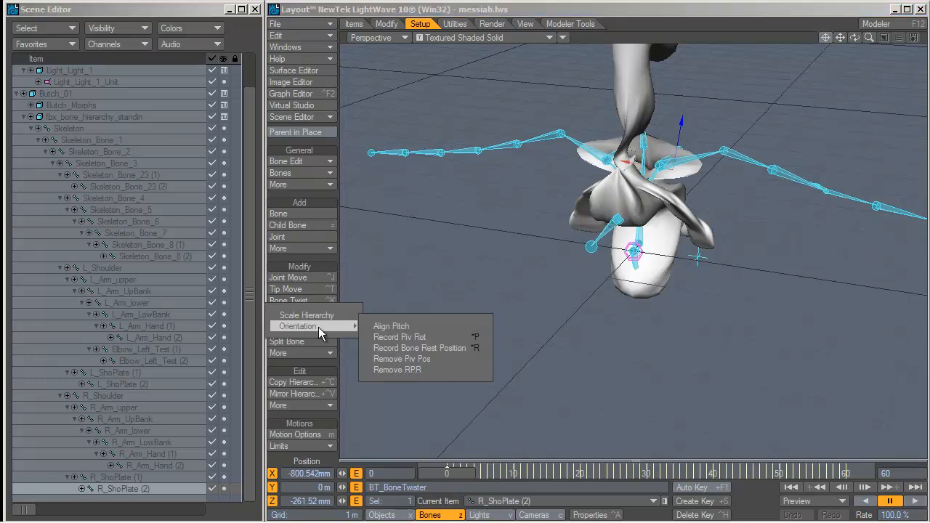
click(421, 369)
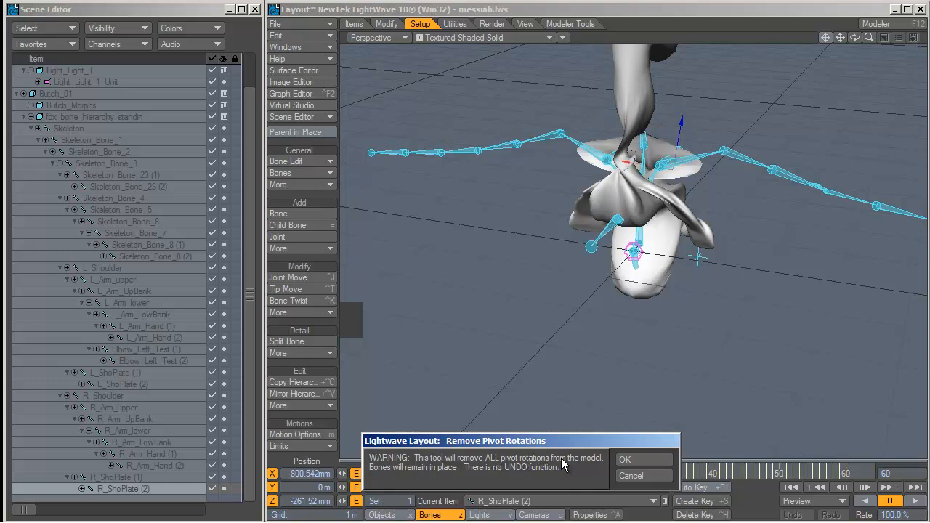
click(643, 459)
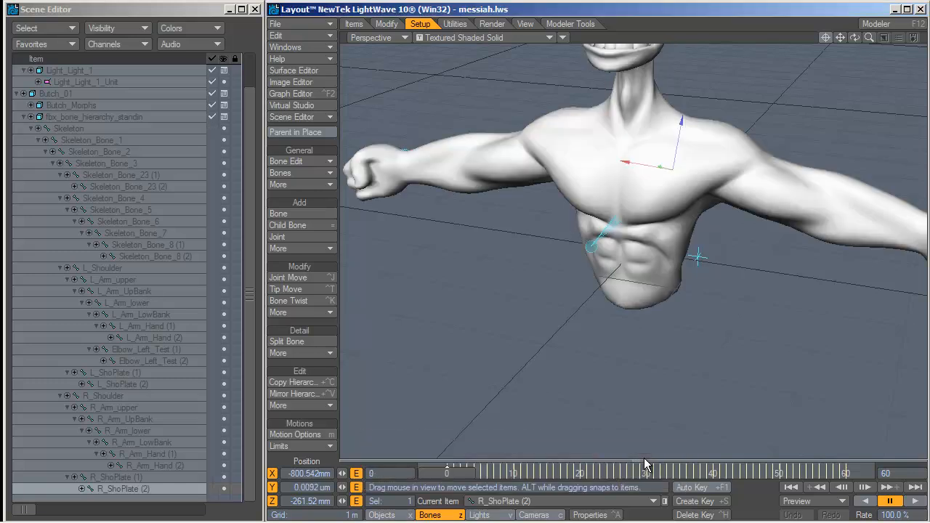
click(314, 170)
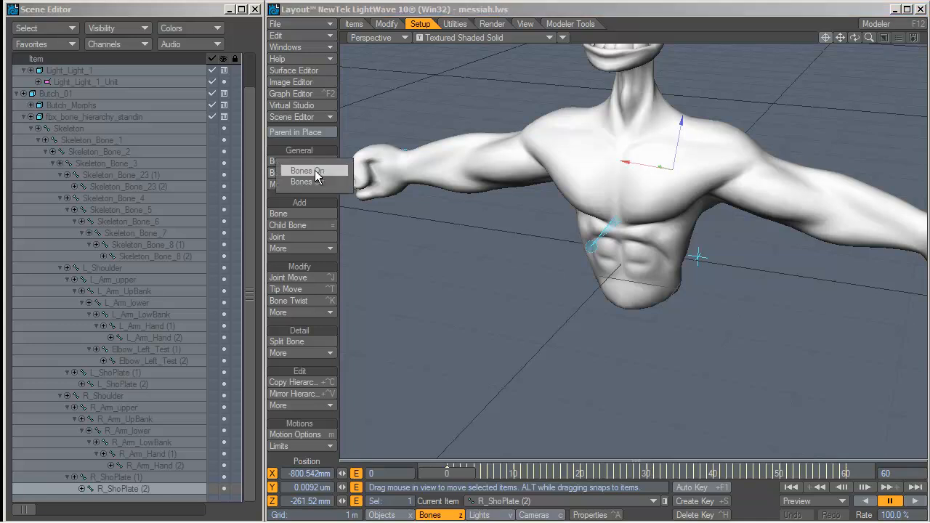
click(314, 170)
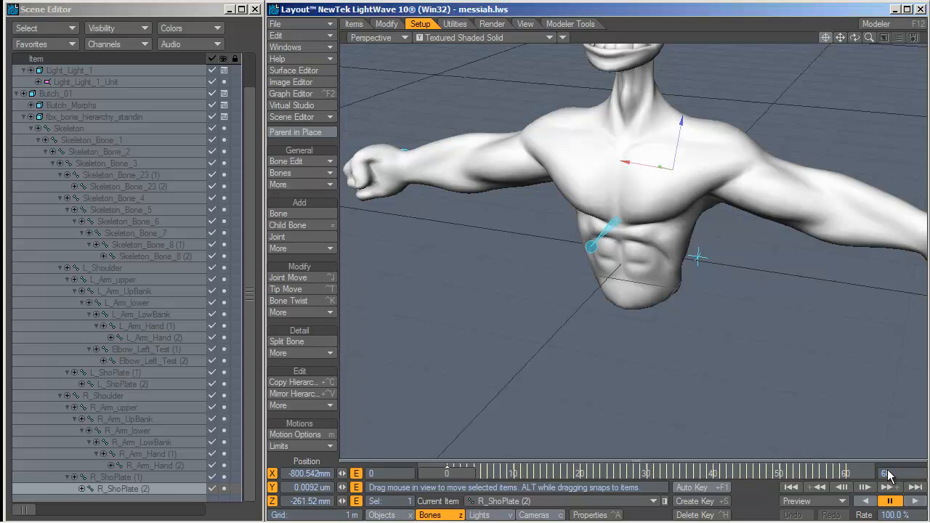
Step: Play the animation, stop it, and examine Butch's deformation from several sides at frame 46
click(915, 501)
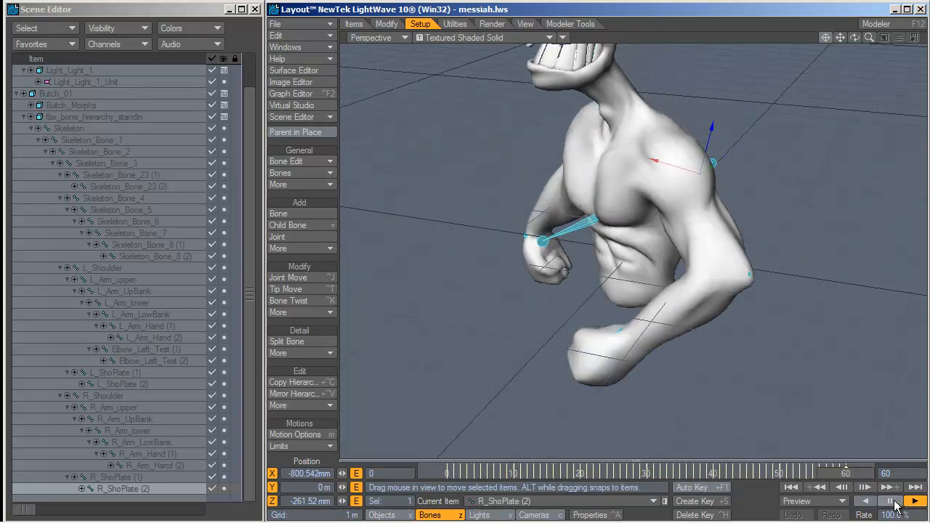
click(892, 501)
alt+shift+drag(780, 150, 748, 208)
alt+shift+drag(776, 103, 799, 86)
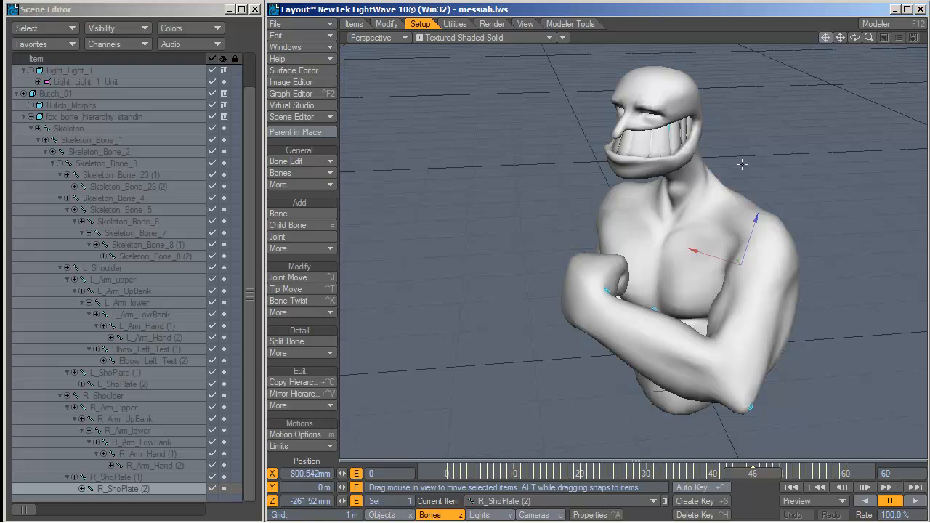
alt+drag(742, 164, 329, 251)
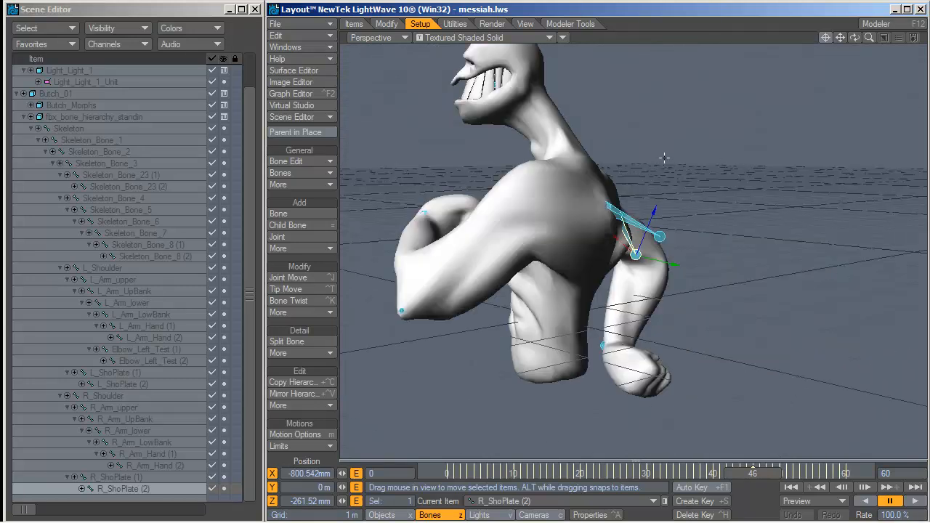
alt+drag(661, 157, 337, 252)
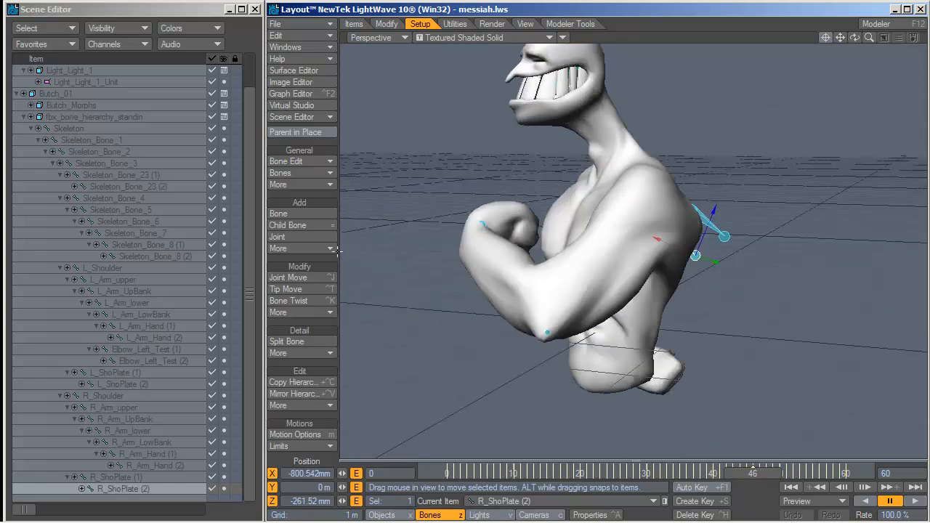
Step: Enable Bone X-Ray so the skeleton shows through Butch's mesh, and view the flexed arm closely
click(563, 38)
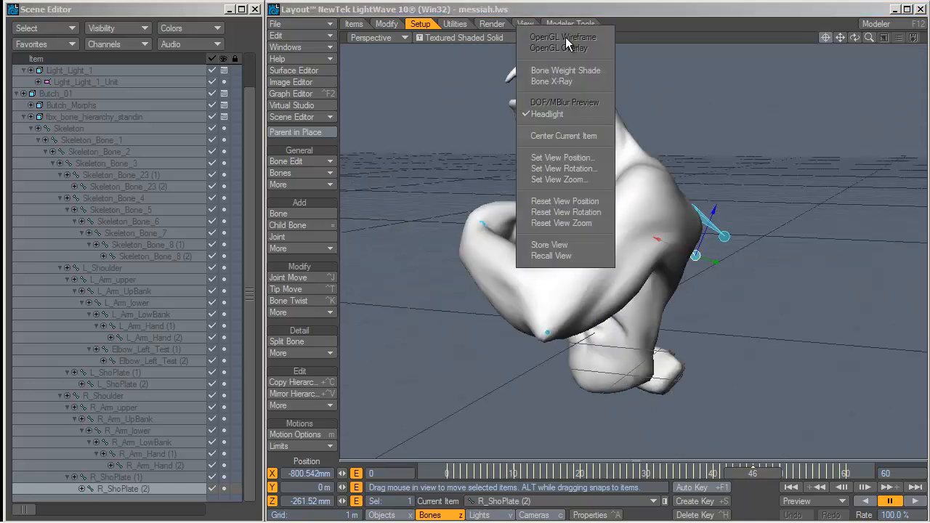
click(564, 81)
mouse_move(689, 129)
alt+mouse_down()
mouse_move(763, 156)
mouse_move(687, 119)
mouse_move(691, 131)
alt+mouse_up()
alt+drag(703, 186, 760, 173)
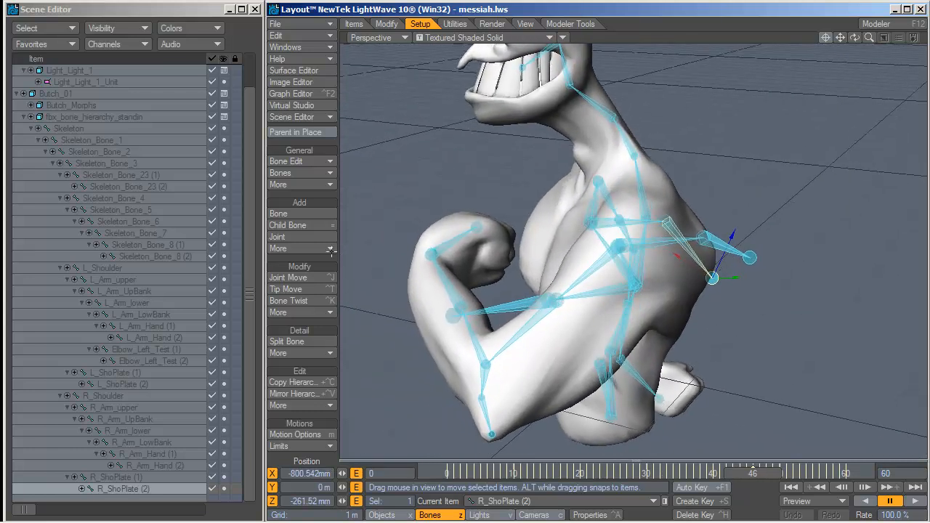
Step: Examine the L_ShoPlate (2) and both Elbow_Left_Test bones by selecting them one after another
click(160, 384)
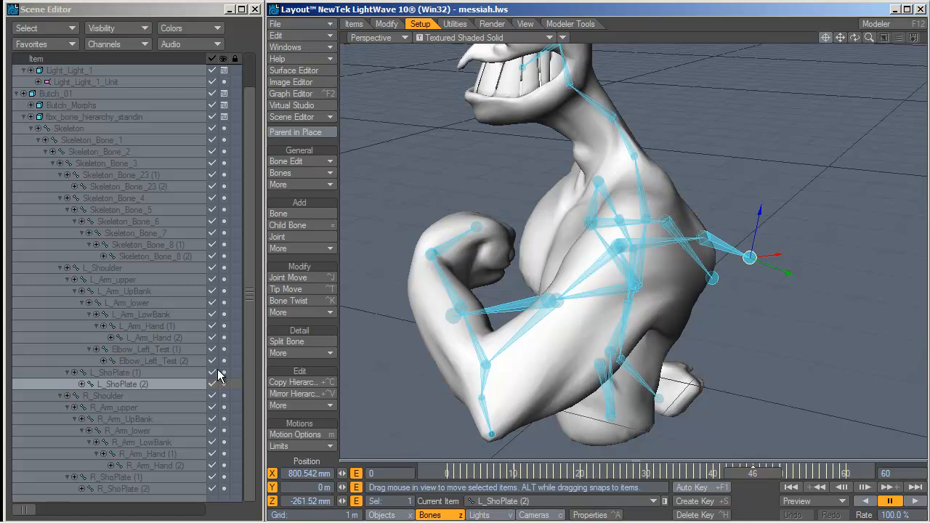
click(167, 358)
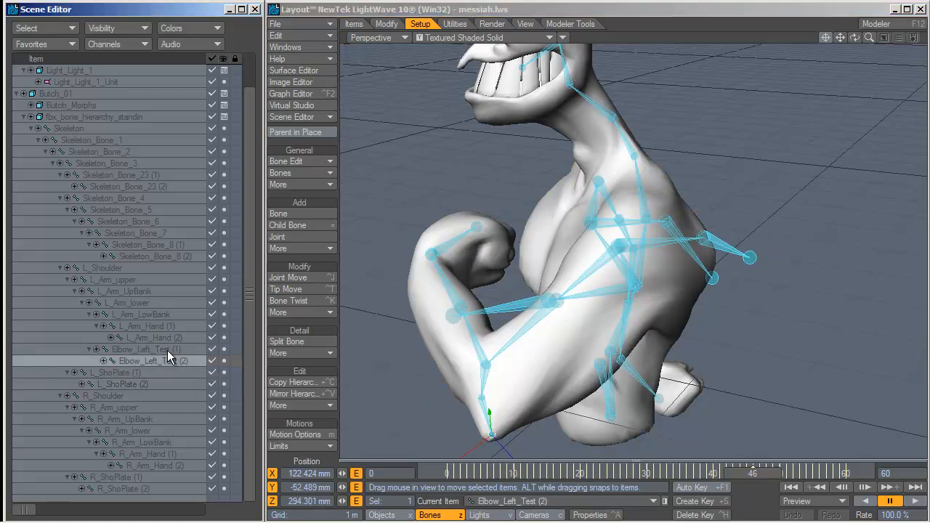
click(167, 350)
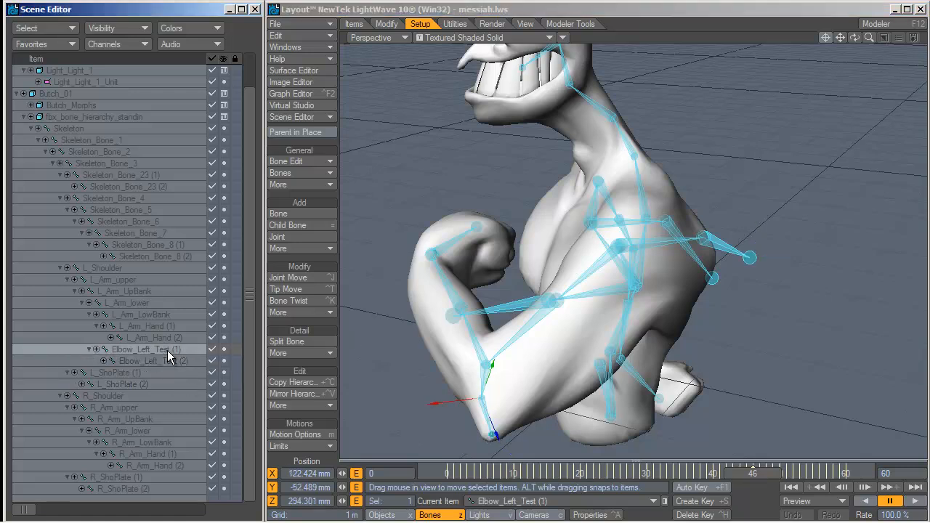
click(751, 259)
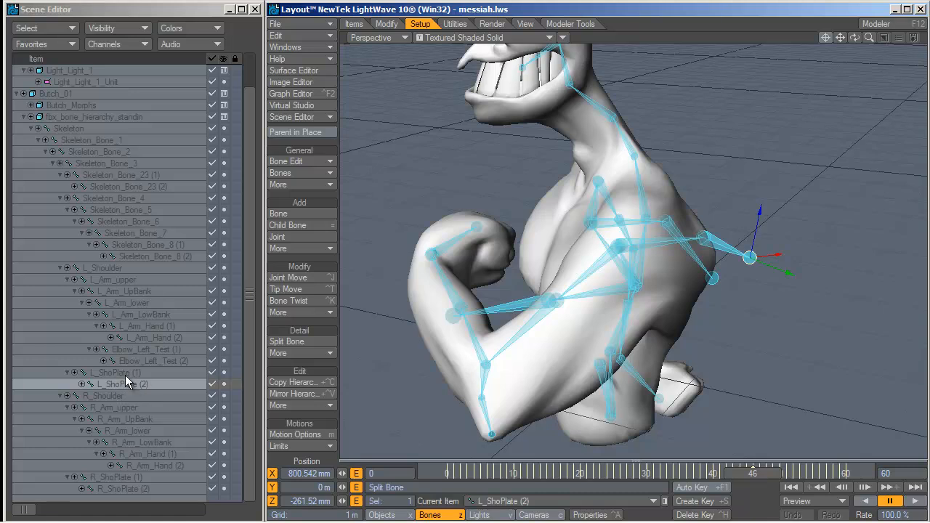
Step: Switch to messiah:studio and select the R_ShoPlate bone to compare it with the imported skeleton
key(alt+Tab)
key(alt+Tab)
key(alt+Tab)
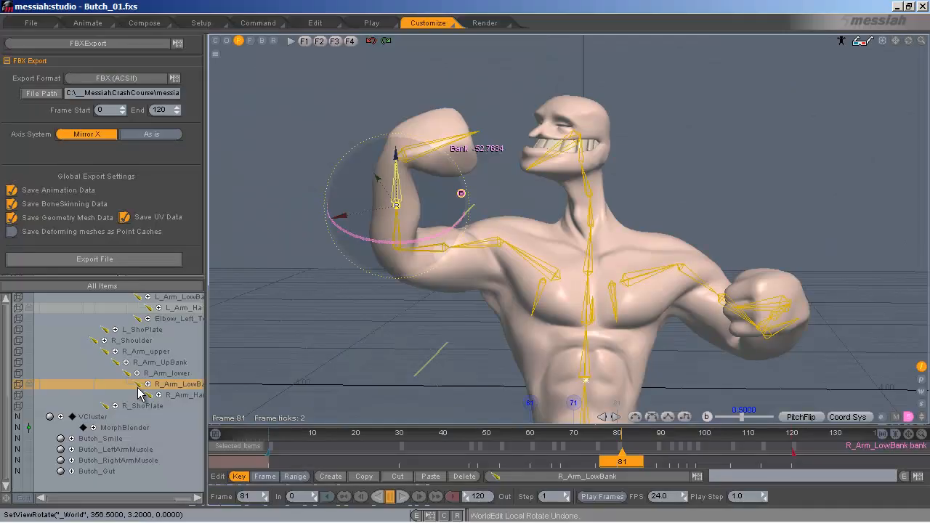
click(135, 408)
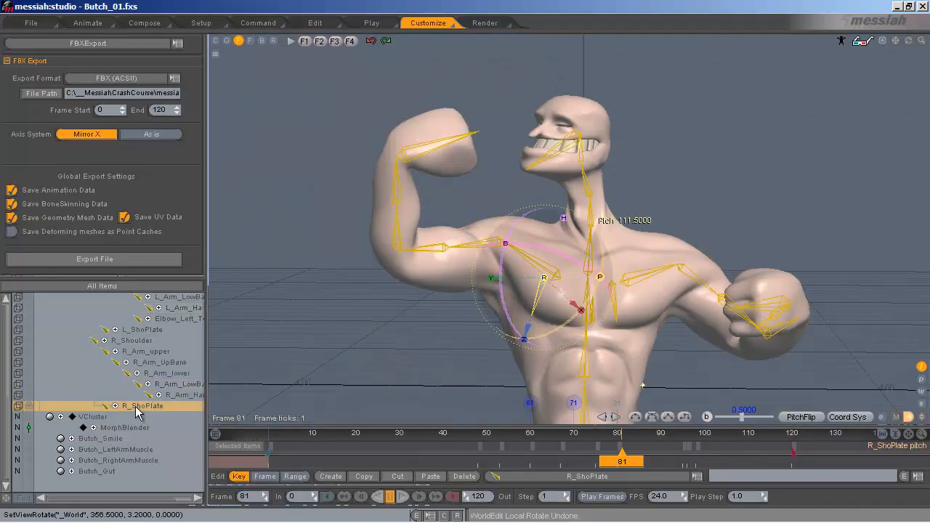
Step: Return to LightWave Layout, check the L_ShoPlate (2) bone in the viewport, and make Butch_01 the current object
key(alt+Tab)
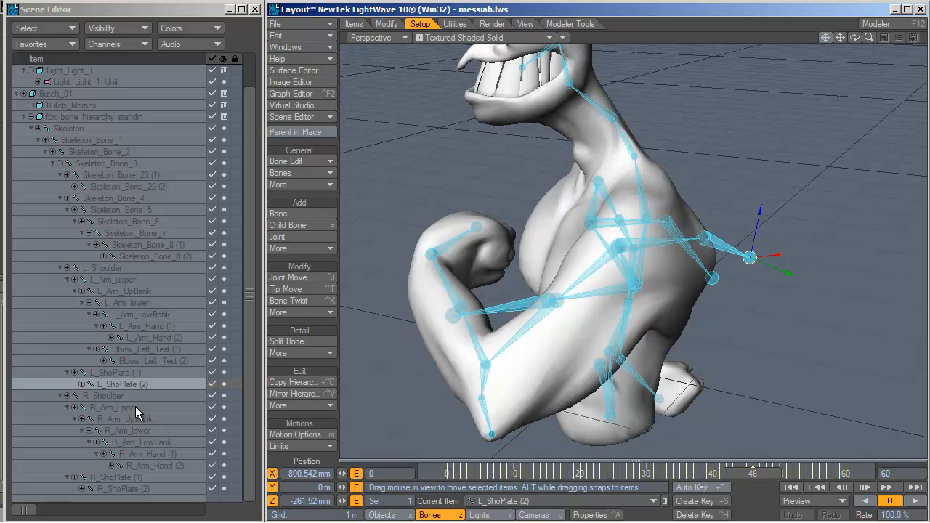
click(725, 245)
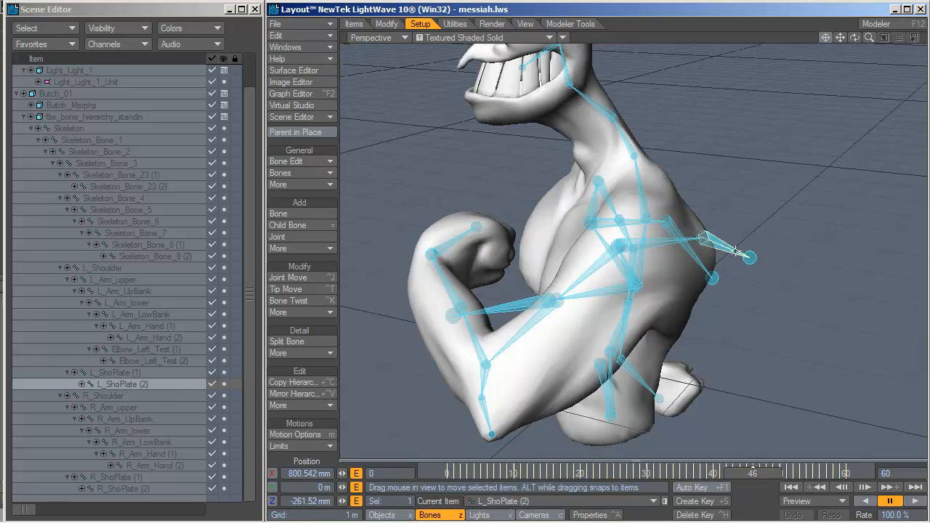
click(750, 257)
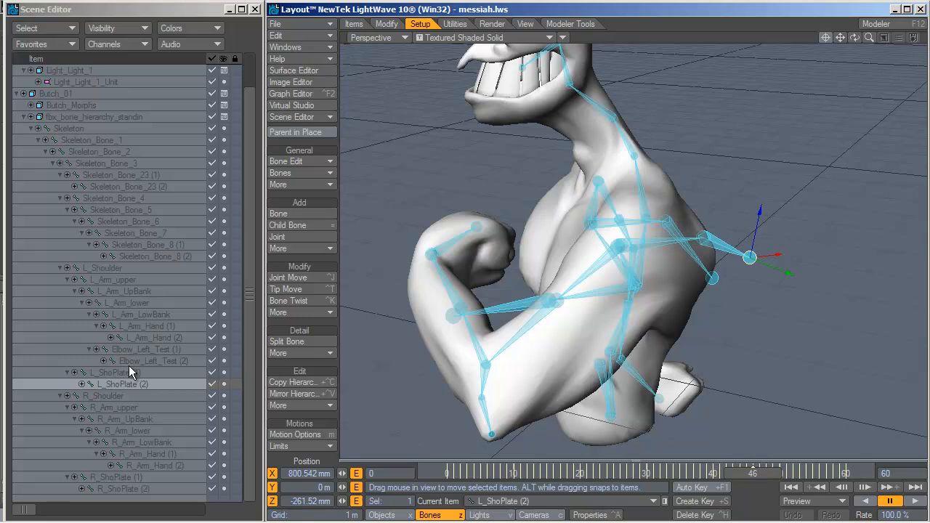
key(shift+o)
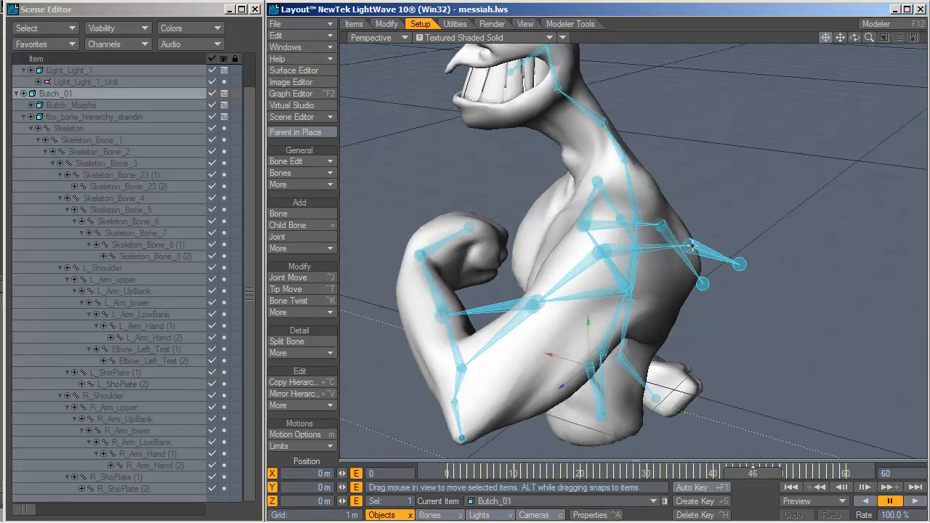